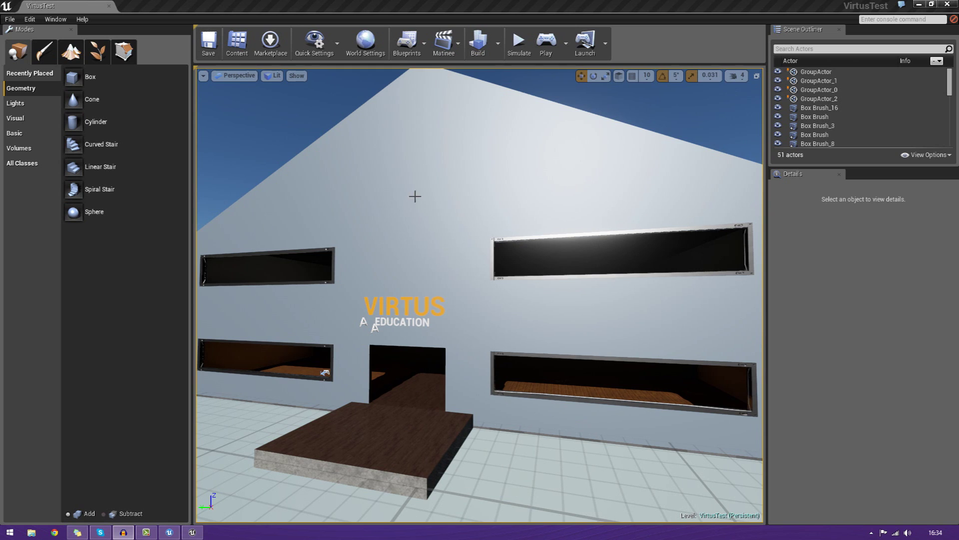
- Select the entrance platform brush and review its surface alignment options and surface properties
{"action": "mouse_move", "coordinate": [460, 238]}
{"action": "right_mouse_down"}
{"action": "mouse_move", "coordinate": [382, 228]}
{"action": "mouse_move", "coordinate": [460, 238]}
{"action": "right_mouse_up"}
{"action": "key", "text": "w"}
{"action": "right_click_drag", "start_coordinate": [478, 273], "coordinate": [478, 273]}
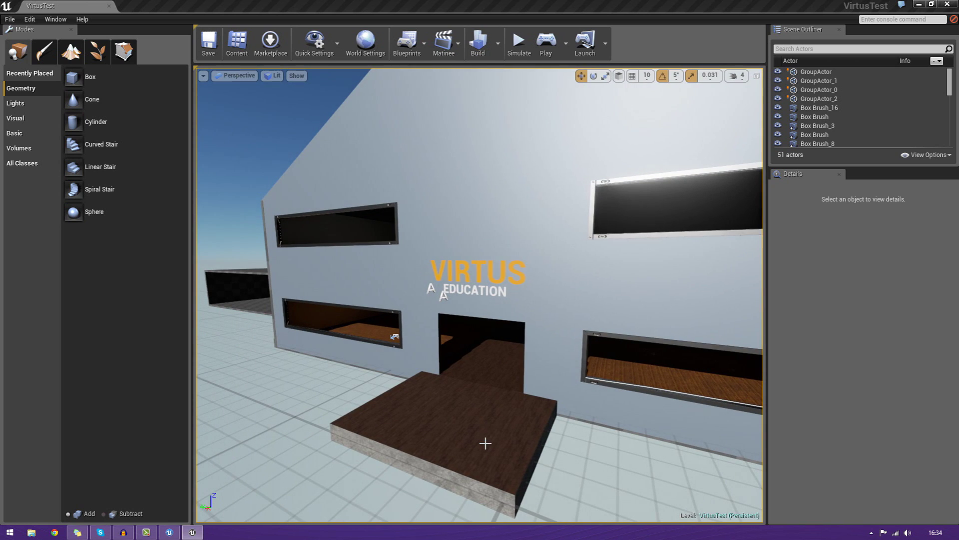
{"action": "left_click", "coordinate": [486, 465]}
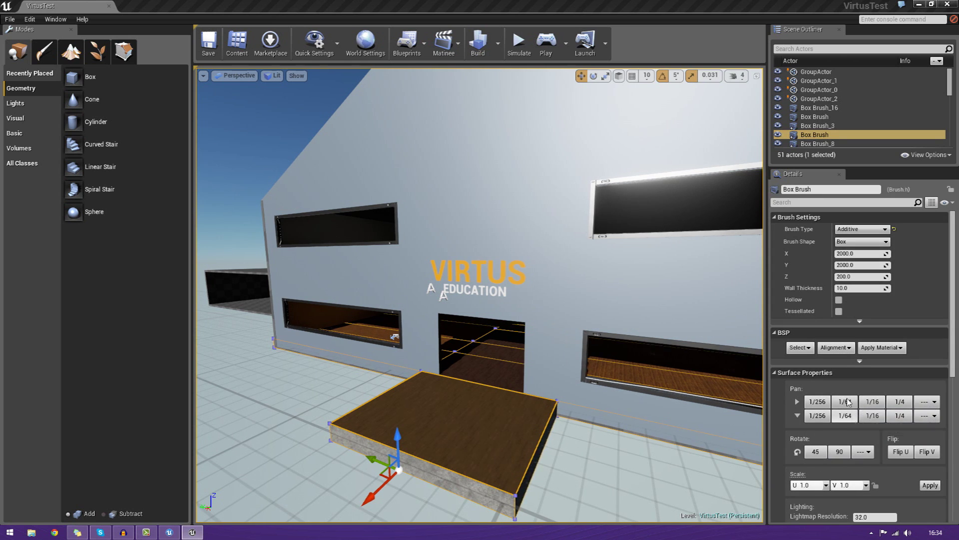
{"action": "left_click", "coordinate": [825, 348]}
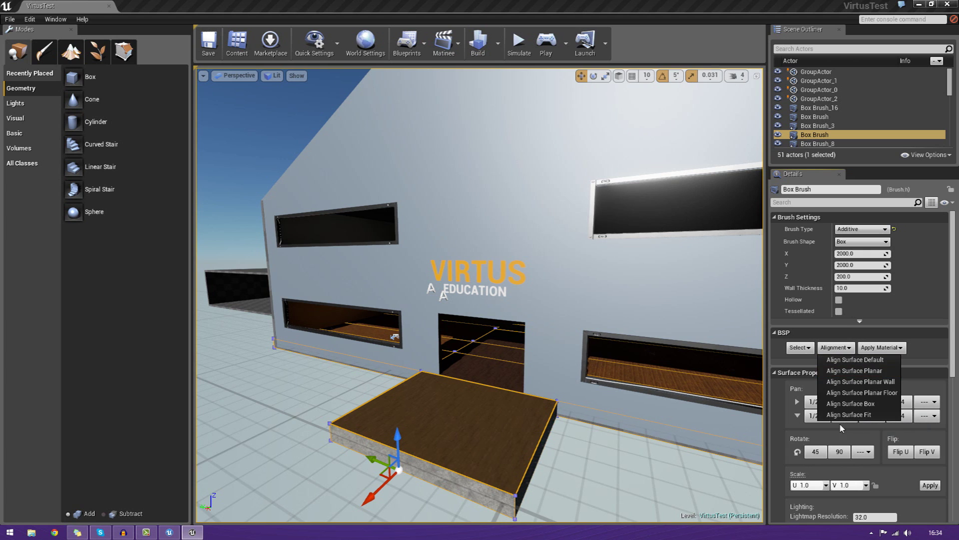
{"action": "right_click_drag", "start_coordinate": [453, 327], "coordinate": [235, 195]}
{"action": "scroll", "coordinate": [435, 425], "scroll_direction": "up", "scroll_amount": 3}
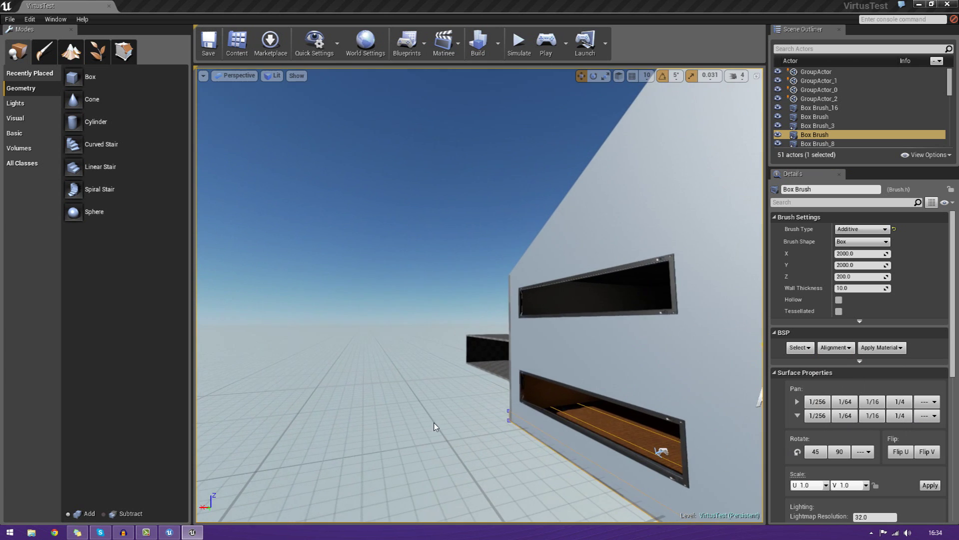
{"action": "right_click_drag", "start_coordinate": [435, 424], "coordinate": [738, 342]}
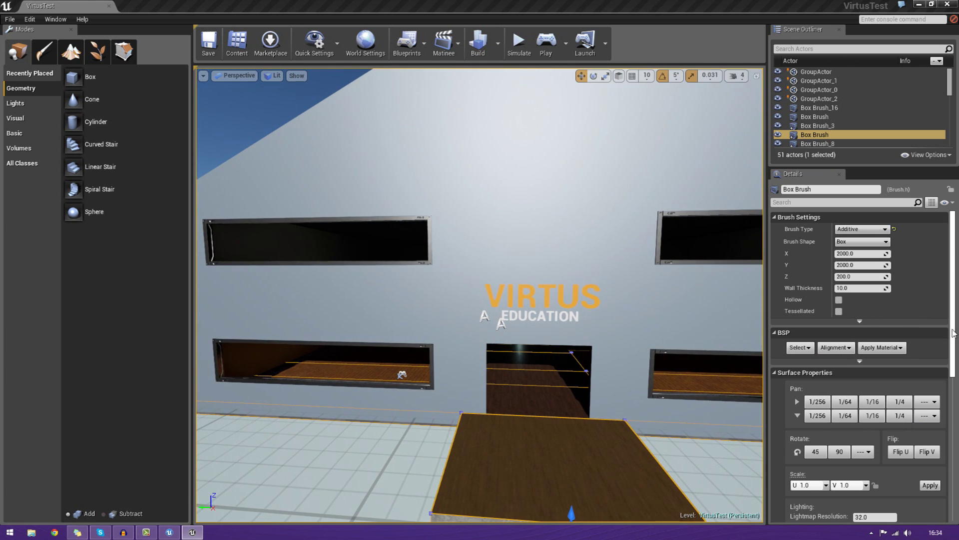
{"action": "mouse_move", "coordinate": [954, 334]}
{"action": "left_mouse_down"}
{"action": "mouse_move", "coordinate": [954, 442]}
{"action": "mouse_move", "coordinate": [939, 391]}
{"action": "left_mouse_up"}
{"action": "right_click_drag", "start_coordinate": [600, 379], "coordinate": [490, 379]}
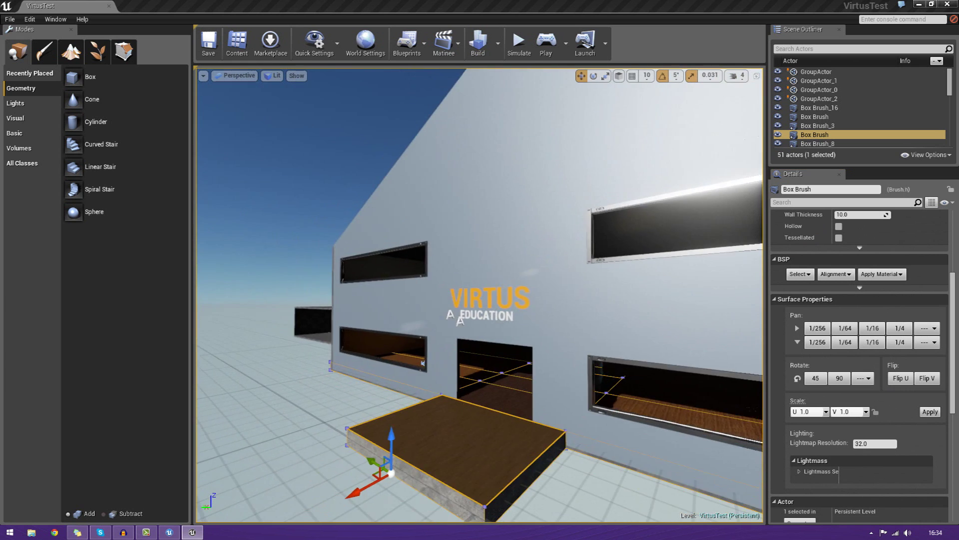
{"action": "right_click_drag", "start_coordinate": [425, 290], "coordinate": [400, 285]}
{"action": "left_click", "coordinate": [591, 491]}
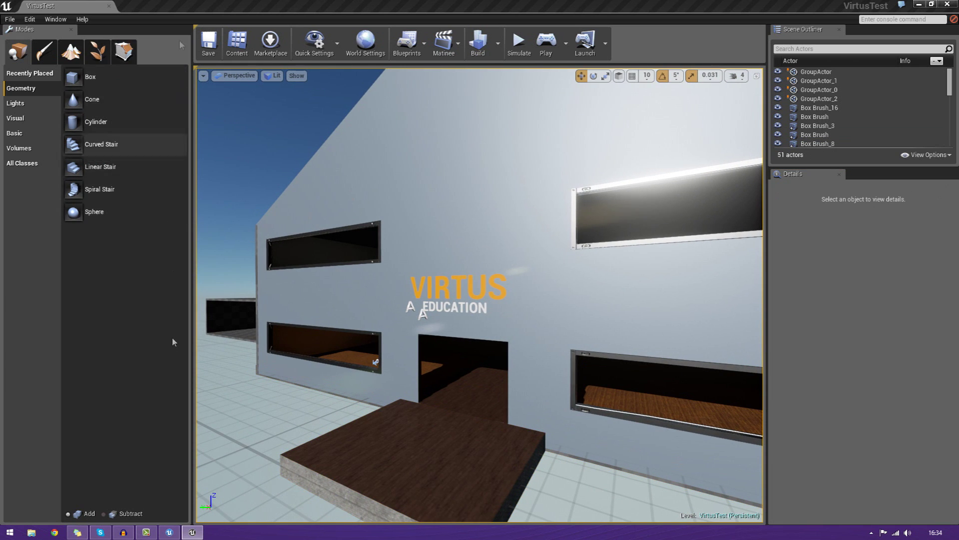
- Inspect the checkered box structure beside the main building and select its roof slab brush
{"action": "left_click", "coordinate": [54, 20]}
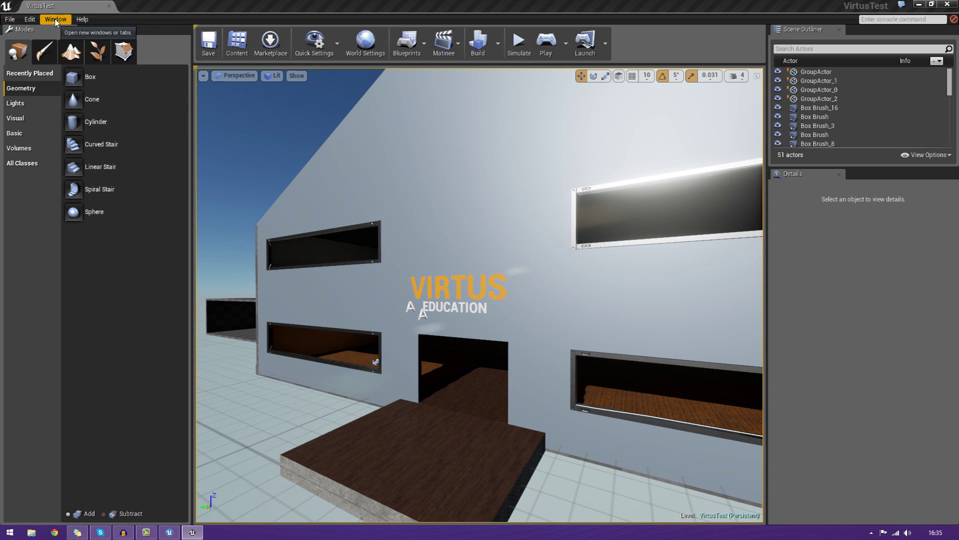
{"action": "left_click", "coordinate": [55, 19]}
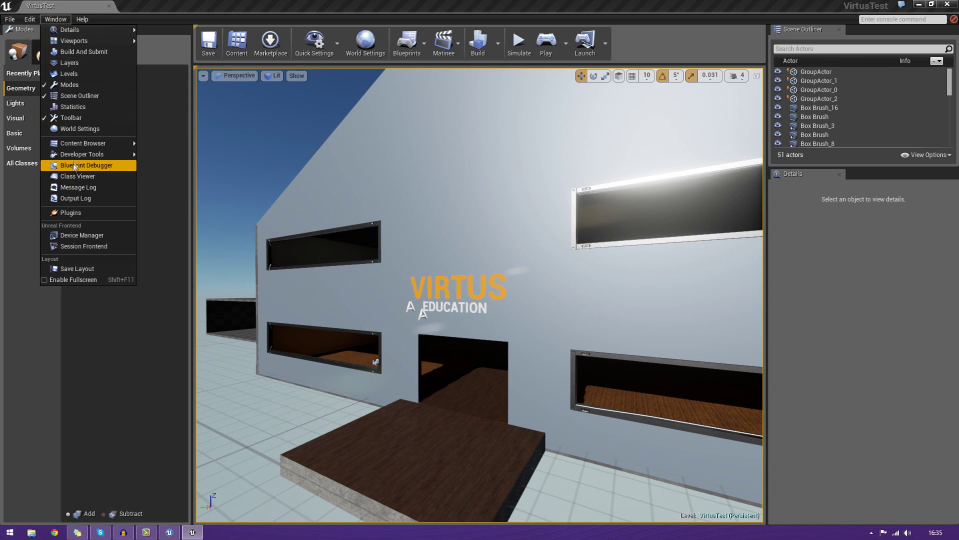
{"action": "mouse_move", "coordinate": [331, 258]}
{"action": "right_mouse_down"}
{"action": "mouse_move", "coordinate": [273, 235]}
{"action": "mouse_move", "coordinate": [330, 264]}
{"action": "mouse_move", "coordinate": [290, 265]}
{"action": "mouse_move", "coordinate": [411, 325]}
{"action": "right_mouse_up"}
{"action": "key", "text": "w"}
{"action": "left_click", "coordinate": [411, 326]}
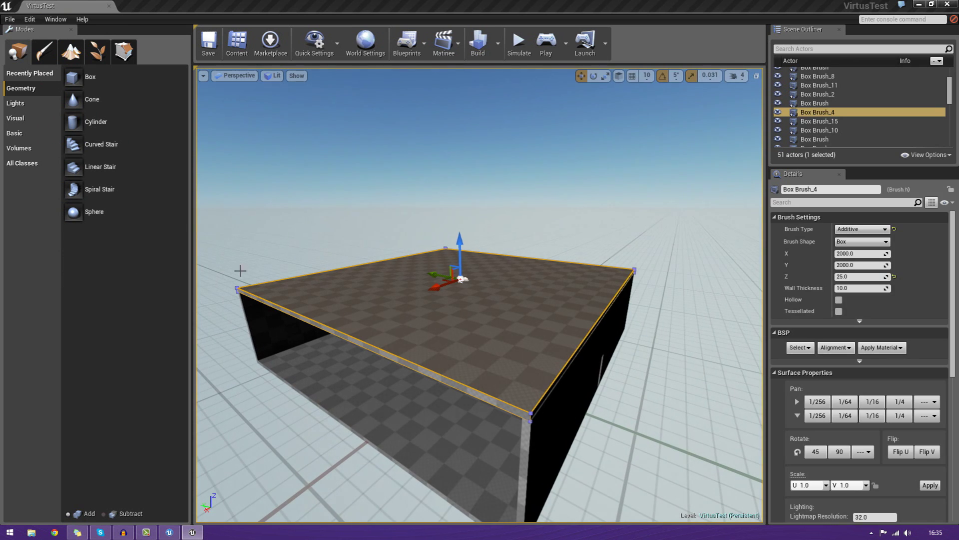
- Open Content Browser 1 and move its window aside so the main building's front is uncovered
{"action": "left_click", "coordinate": [55, 19]}
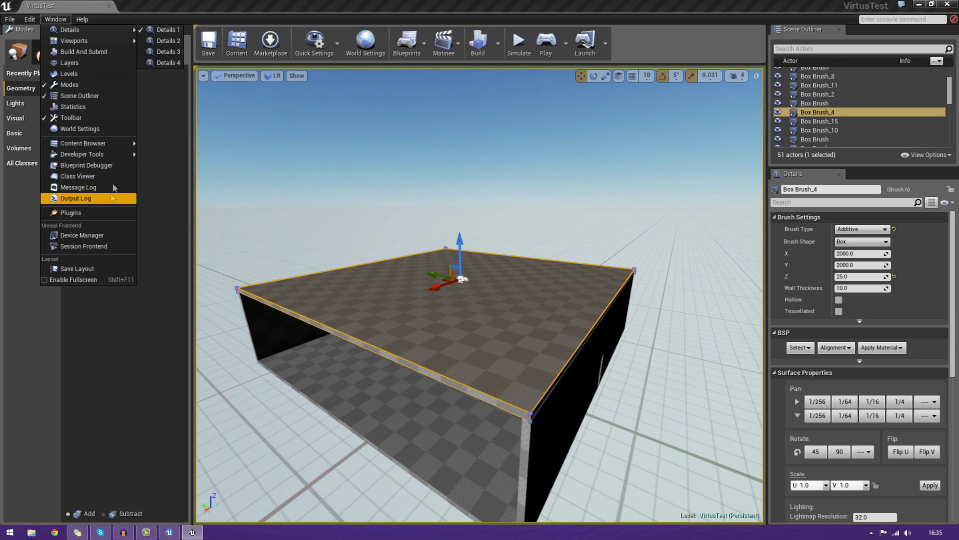
{"action": "mouse_move", "coordinate": [98, 152]}
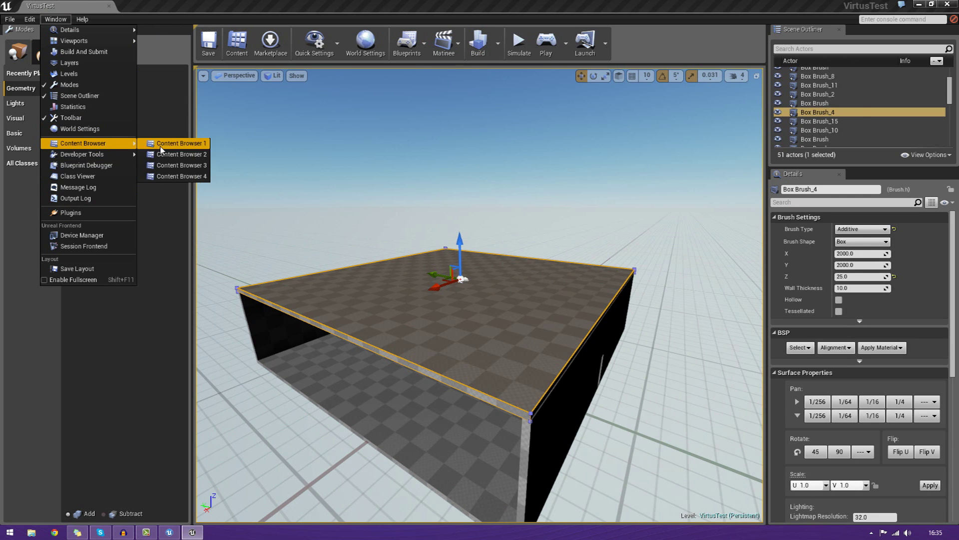
{"action": "left_click", "coordinate": [161, 145]}
{"action": "right_click", "coordinate": [553, 311]}
{"action": "left_click_drag", "start_coordinate": [564, 117], "coordinate": [196, 117]}
{"action": "right_click_drag", "start_coordinate": [615, 294], "coordinate": [664, 305]}
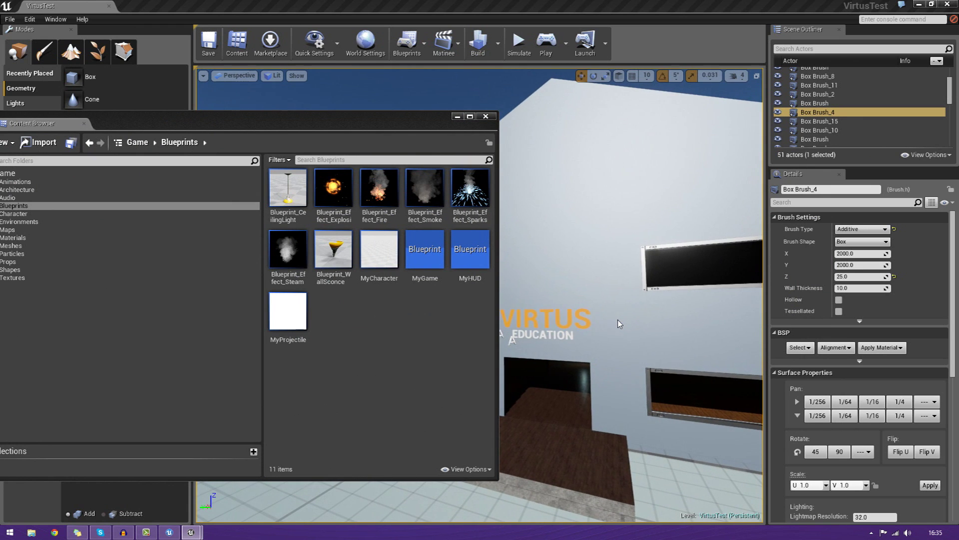
- Select the front wall brush of the main building around the VIRTUS EDUCATION sign
{"action": "left_click", "coordinate": [625, 327]}
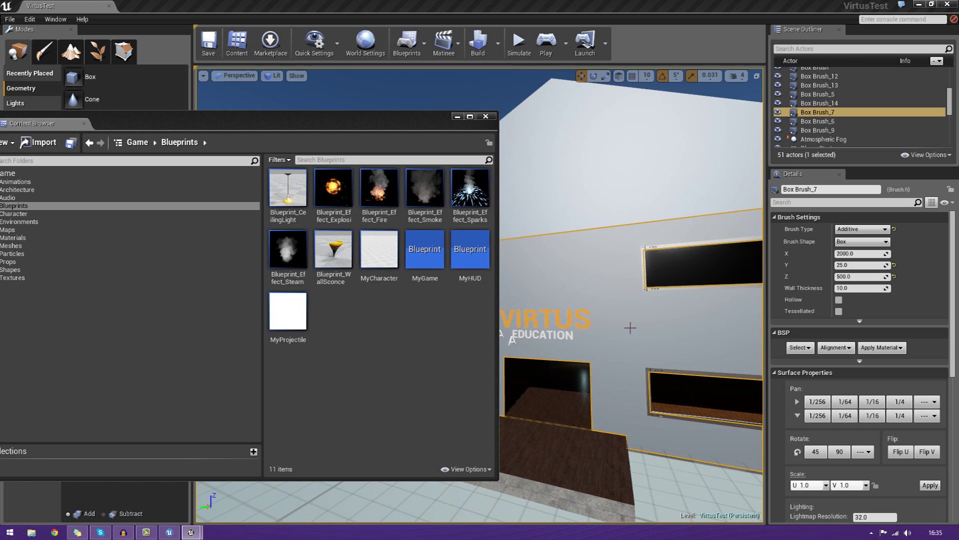
{"action": "right_click_drag", "start_coordinate": [638, 363], "coordinate": [539, 363]}
{"action": "left_click", "coordinate": [637, 363]}
{"action": "left_click", "coordinate": [665, 366]}
{"action": "mouse_move", "coordinate": [666, 366]}
{"action": "right_mouse_down"}
{"action": "mouse_move", "coordinate": [657, 366]}
{"action": "mouse_move", "coordinate": [749, 367]}
{"action": "mouse_move", "coordinate": [635, 366]}
{"action": "mouse_move", "coordinate": [760, 367]}
{"action": "mouse_move", "coordinate": [580, 355]}
{"action": "right_mouse_up"}
{"action": "left_click", "coordinate": [665, 366]}
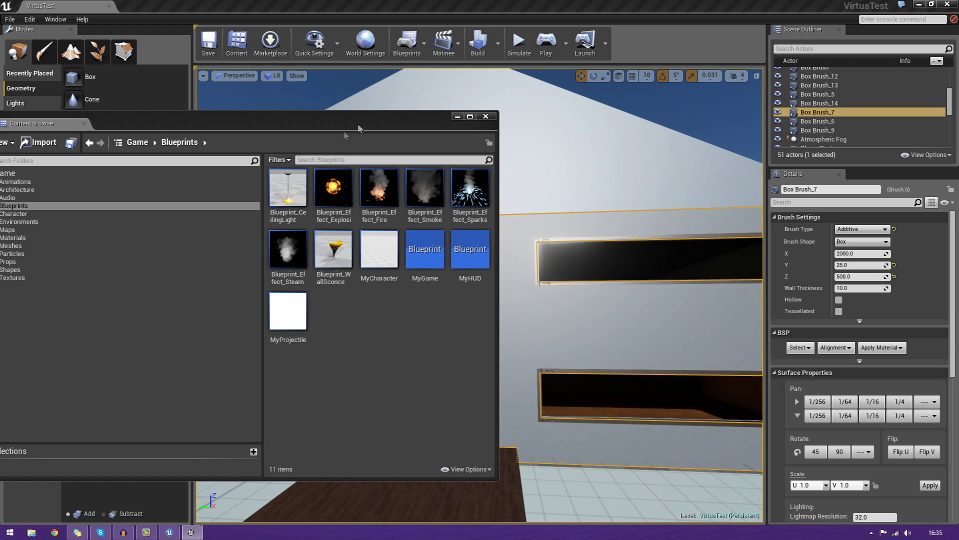
- Narrow the Content Browser window and shrink its folder tree to give the asset thumbnails more room
{"action": "left_click_drag", "start_coordinate": [362, 134], "coordinate": [524, 131]}
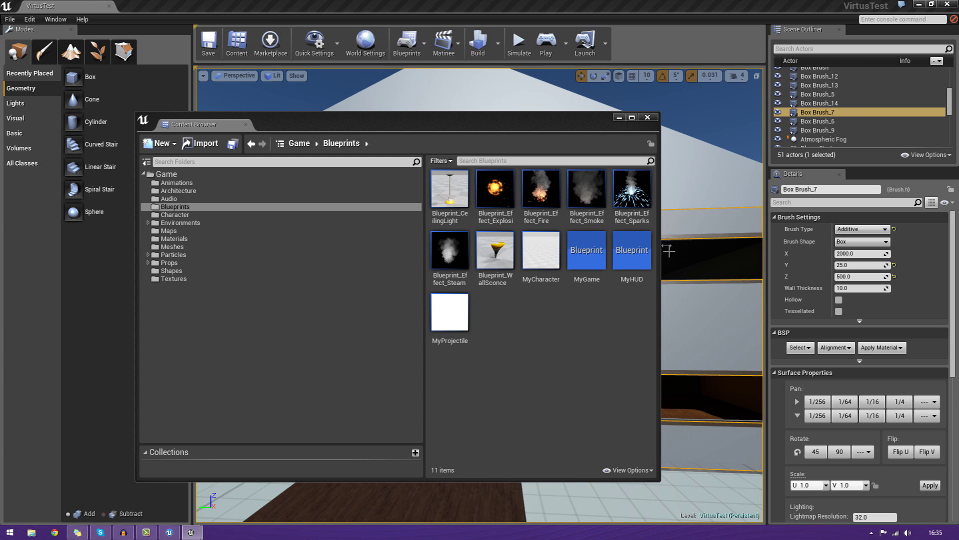
{"action": "left_click_drag", "start_coordinate": [668, 250], "coordinate": [499, 250]}
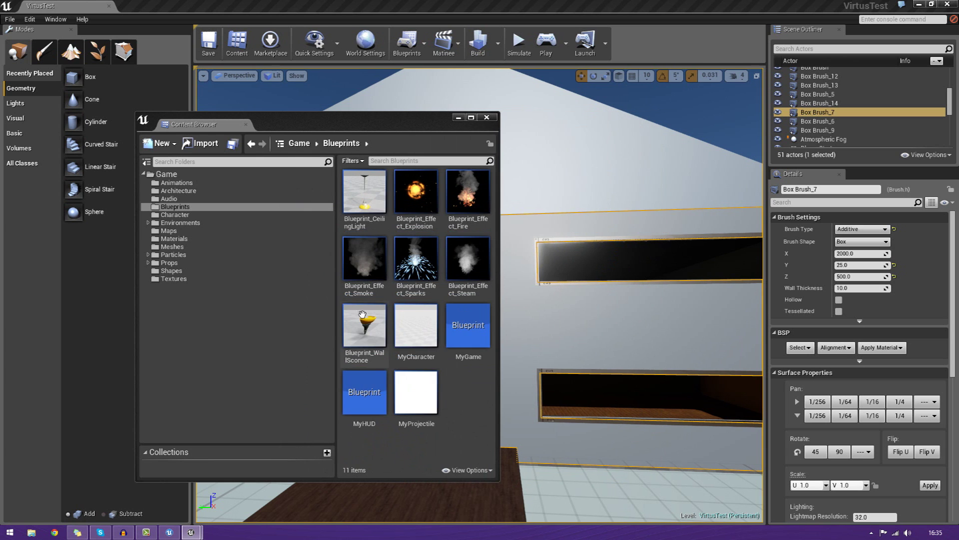
{"action": "left_click_drag", "start_coordinate": [342, 313], "coordinate": [265, 310]}
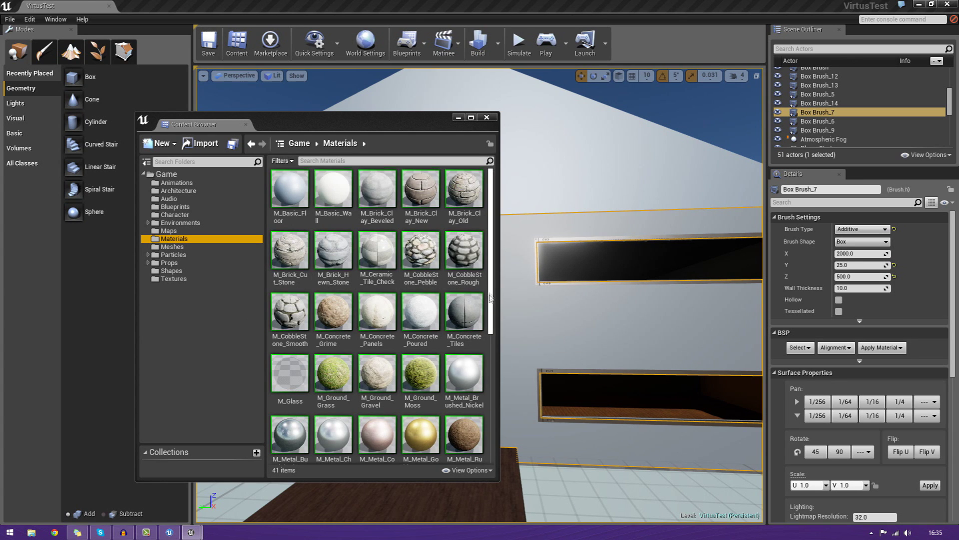
- Browse the materials in the Materials folder and move the Content Browser clear of the building's entrance
{"action": "left_click_drag", "start_coordinate": [490, 299], "coordinate": [502, 450]}
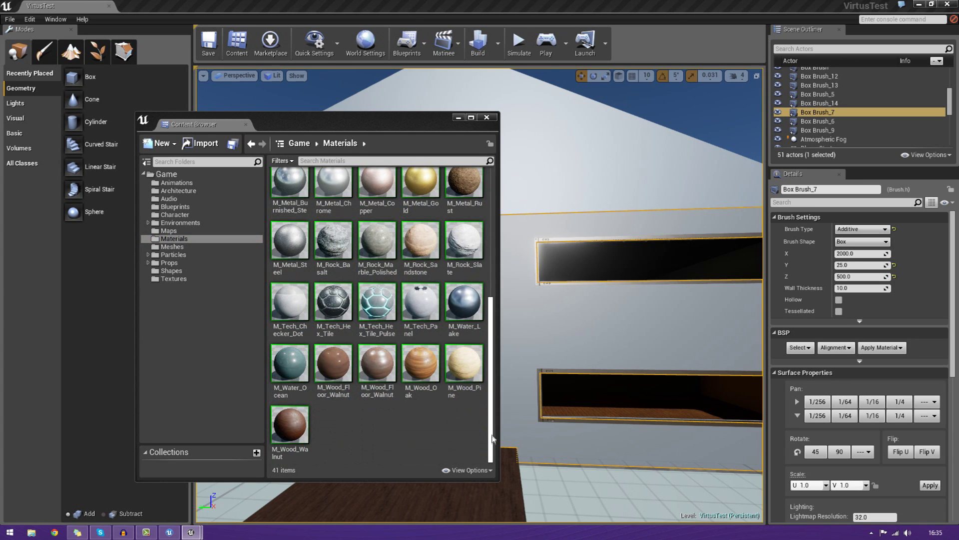
{"action": "left_click_drag", "start_coordinate": [492, 417], "coordinate": [512, 412]}
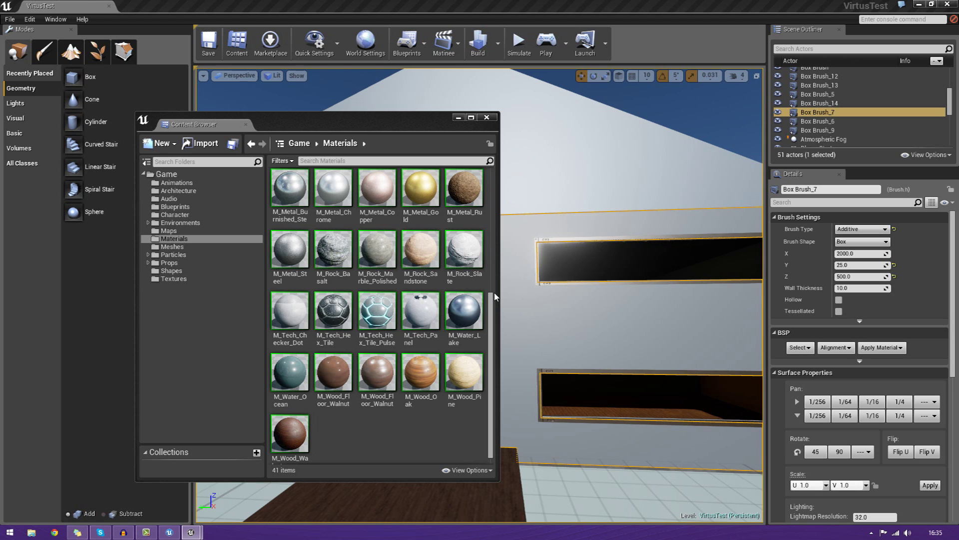
{"action": "left_click_drag", "start_coordinate": [389, 127], "coordinate": [811, 119]}
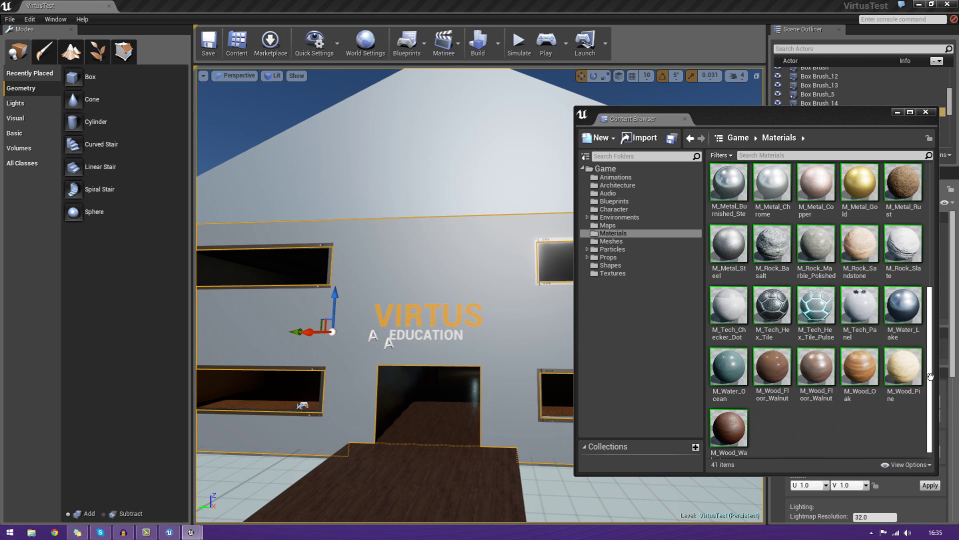
{"action": "scroll", "coordinate": [932, 371], "scroll_direction": "up", "scroll_amount": 3}
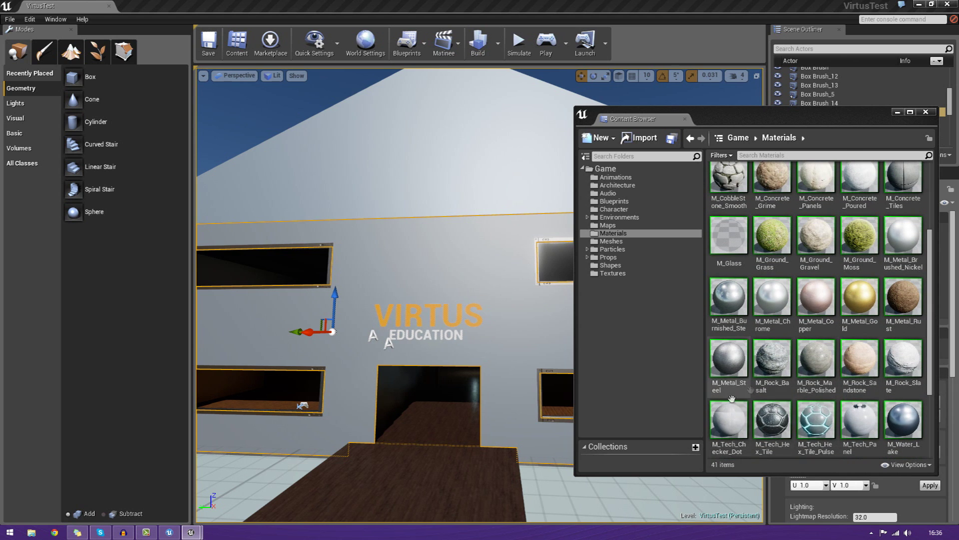
- Open the M_Rock_Marble_Polished material to view its node graph and close its editor again
{"action": "left_click", "coordinate": [732, 387]}
{"action": "left_click", "coordinate": [772, 370]}
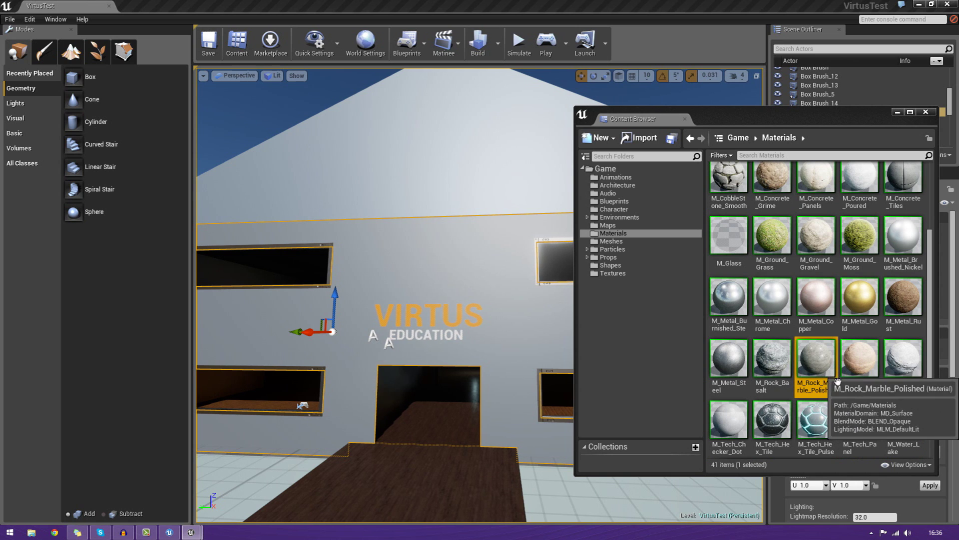
{"action": "double_click", "coordinate": [825, 377]}
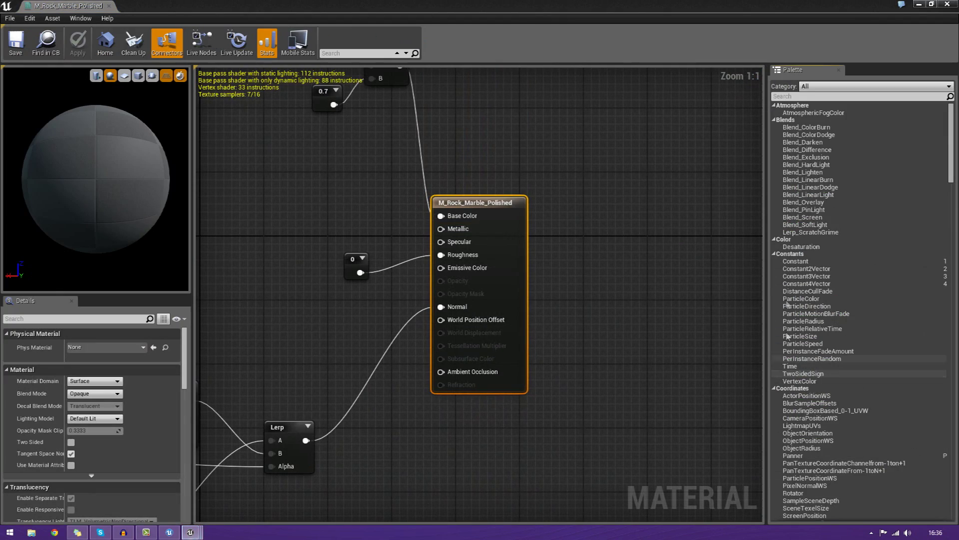
{"action": "left_click", "coordinate": [944, 6]}
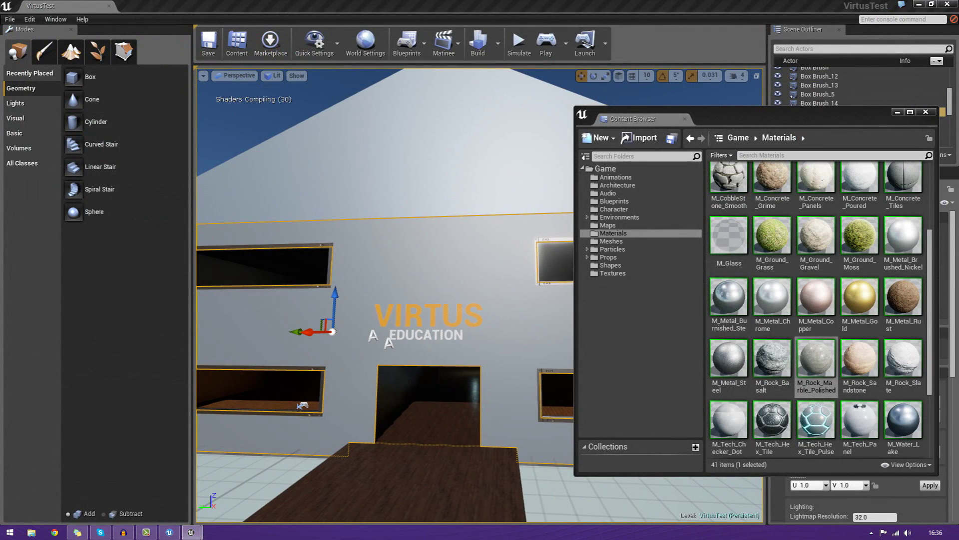
- Apply M_Rock_Marble_Polished to the front wall of the main building
{"action": "right_click_drag", "start_coordinate": [424, 324], "coordinate": [475, 320]}
{"action": "left_click_drag", "start_coordinate": [816, 360], "coordinate": [364, 407]}
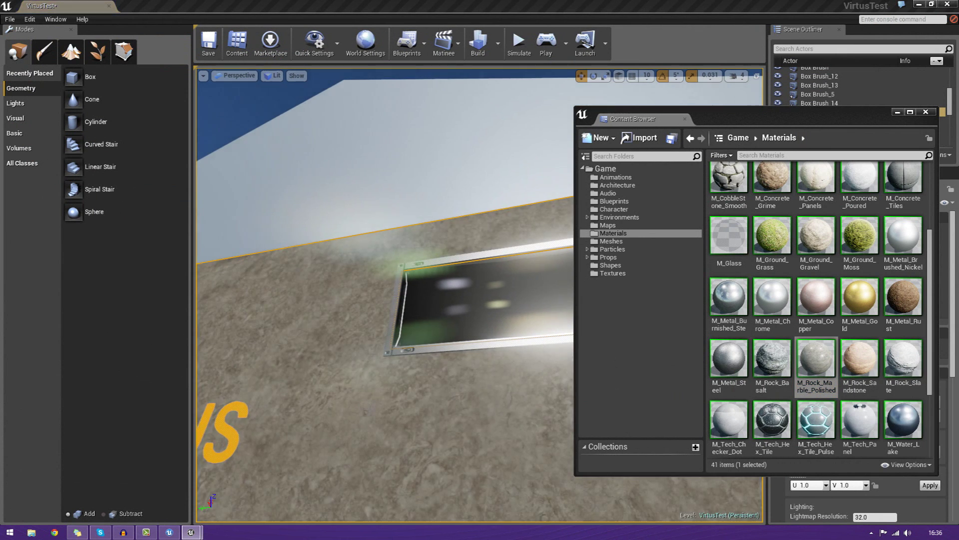
{"action": "right_click_drag", "start_coordinate": [360, 404], "coordinate": [405, 417]}
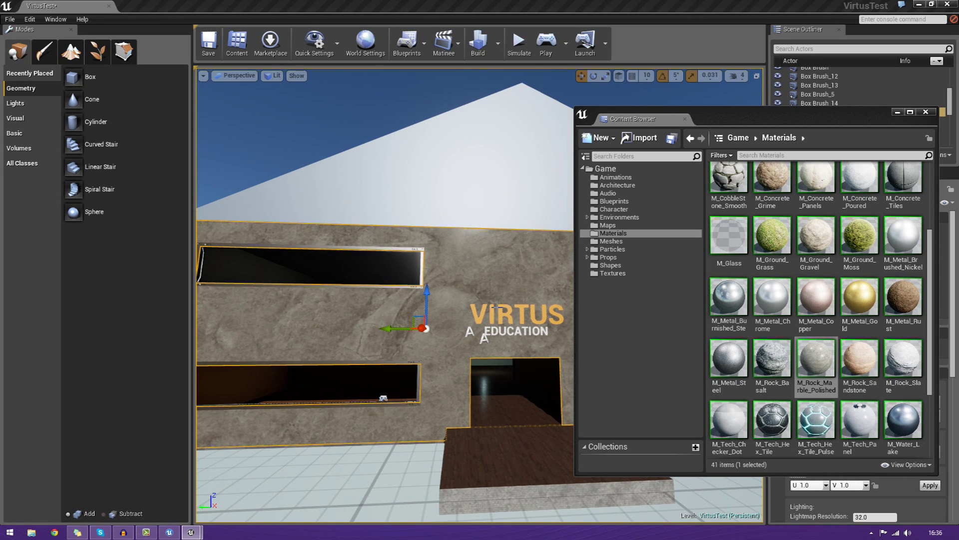
- Try M_Rock_Marble_Polished on the two front-facing roof surfaces of the main building
{"action": "right_click_drag", "start_coordinate": [465, 290], "coordinate": [482, 199]}
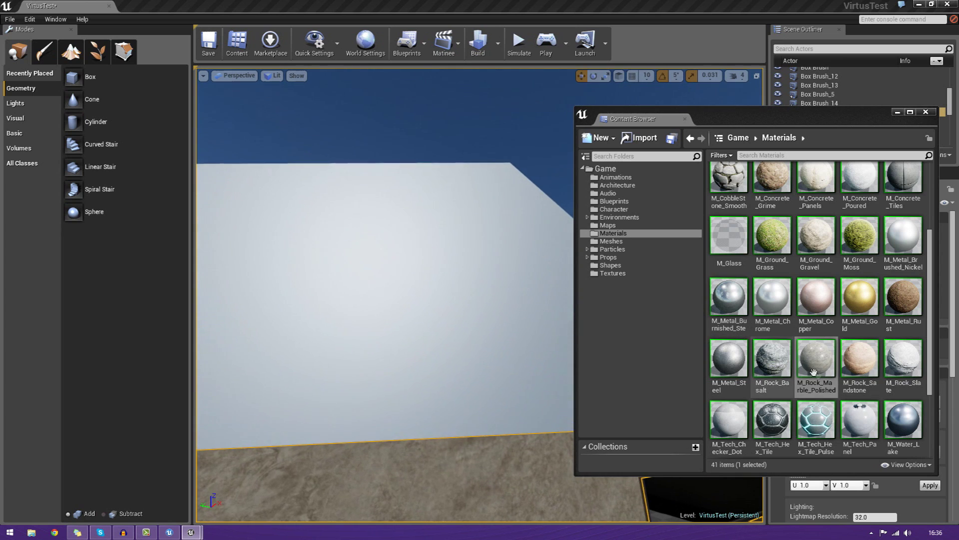
{"action": "left_click_drag", "start_coordinate": [813, 373], "coordinate": [415, 363]}
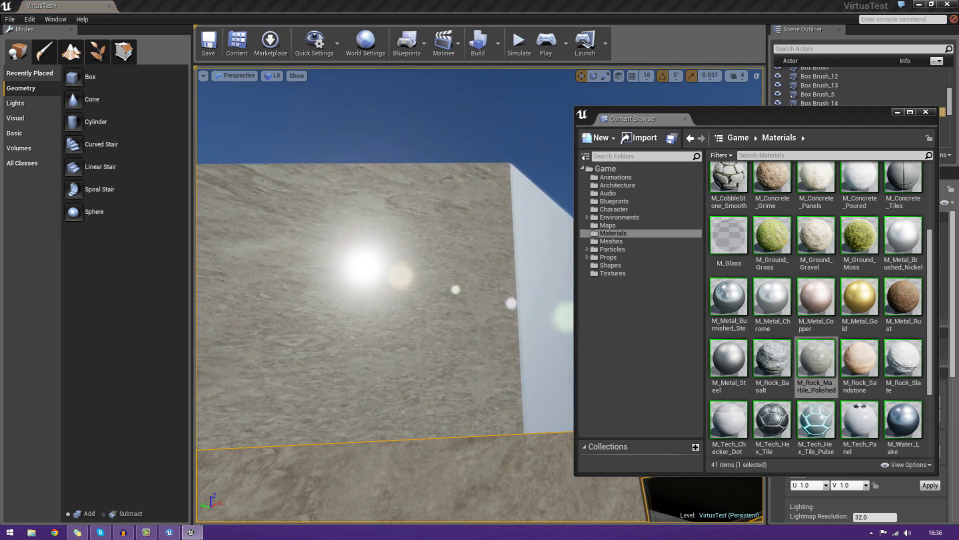
{"action": "right_click_drag", "start_coordinate": [459, 364], "coordinate": [492, 364]}
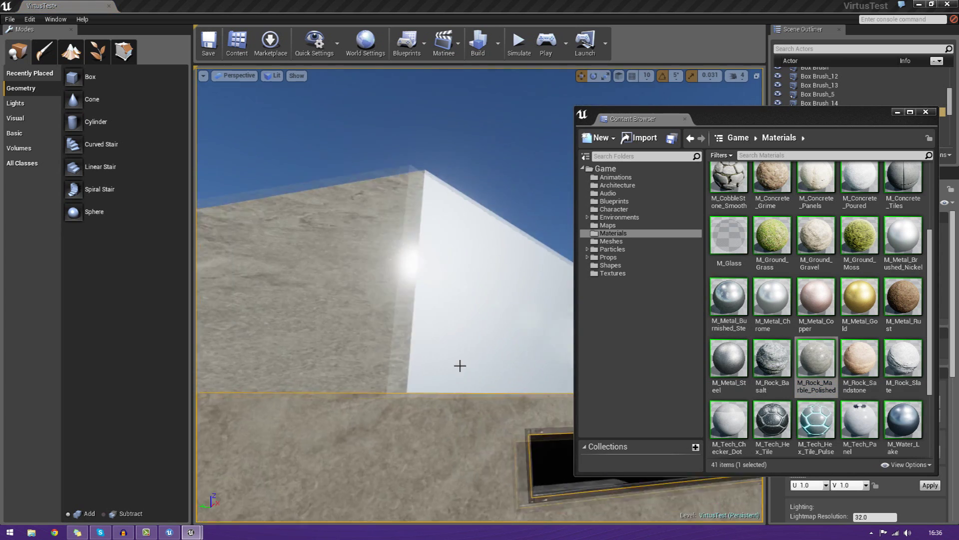
{"action": "left_click", "coordinate": [458, 364]}
{"action": "left_click_drag", "start_coordinate": [806, 376], "coordinate": [460, 353]}
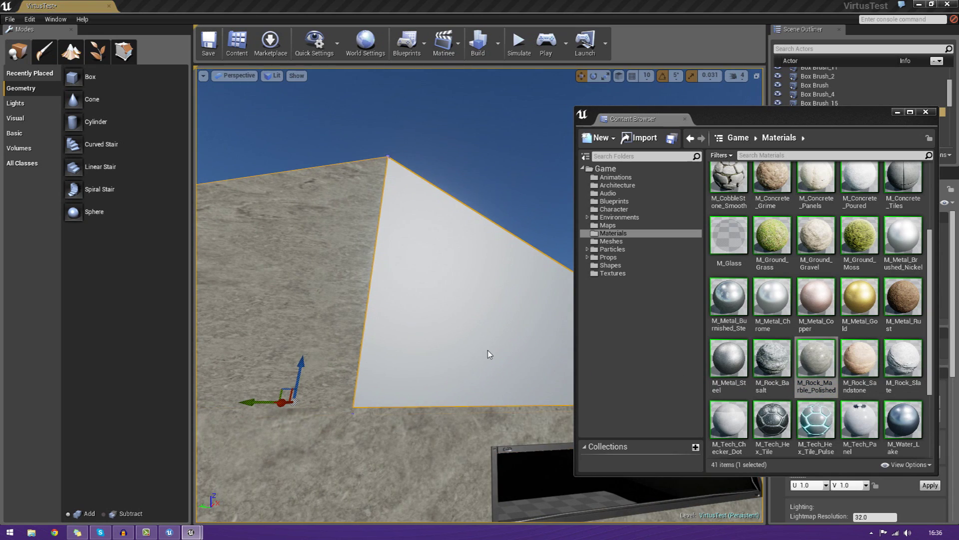
- Apply M_Rock_Sandstone to both front-facing roof surfaces of the main building
{"action": "key", "text": "s"}
{"action": "mouse_move", "coordinate": [488, 351]}
{"action": "right_mouse_down"}
{"action": "mouse_move", "coordinate": [509, 350]}
{"action": "mouse_move", "coordinate": [450, 344]}
{"action": "mouse_move", "coordinate": [445, 328]}
{"action": "mouse_move", "coordinate": [420, 317]}
{"action": "mouse_move", "coordinate": [487, 353]}
{"action": "right_mouse_up"}
{"action": "key", "text": "d"}
{"action": "key", "text": "w"}
{"action": "left_click", "coordinate": [859, 358]}
{"action": "left_click_drag", "start_coordinate": [859, 358], "coordinate": [389, 293]}
{"action": "left_click_drag", "start_coordinate": [846, 359], "coordinate": [561, 331]}
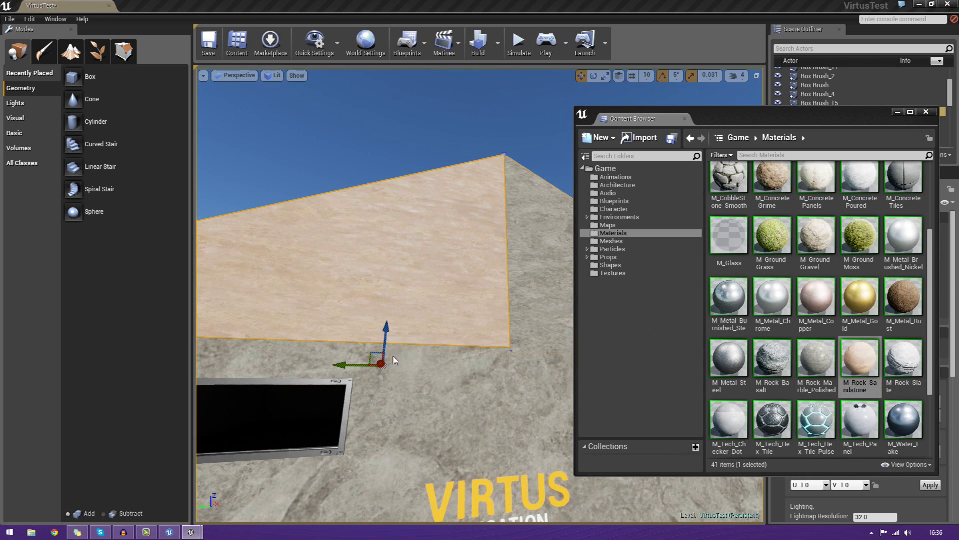
- Examine the building's front wall and roof materials from a distance and from different angles
{"action": "right_click_drag", "start_coordinate": [457, 357], "coordinate": [457, 358]}
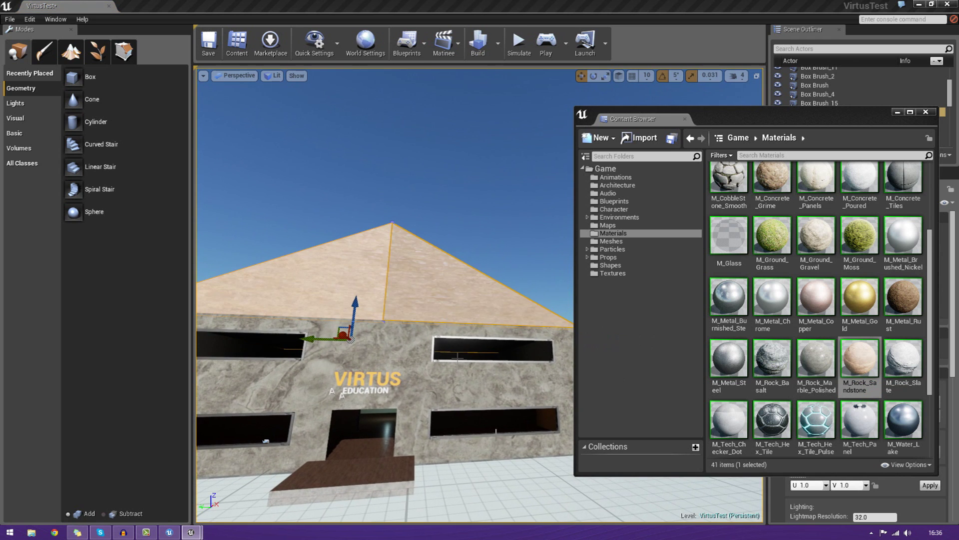
{"action": "left_click", "coordinate": [511, 477]}
{"action": "left_click", "coordinate": [392, 245]}
{"action": "left_click", "coordinate": [429, 272]}
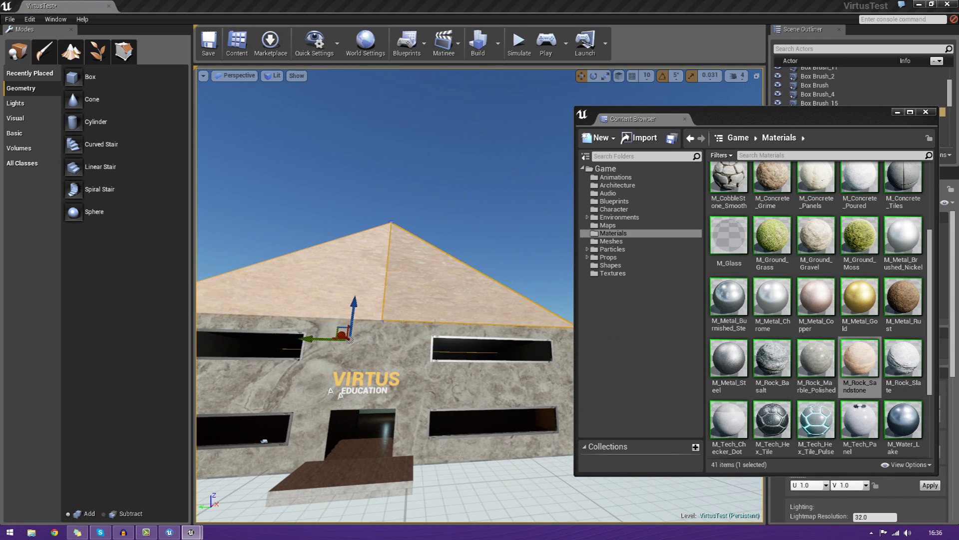
{"action": "right_click_drag", "start_coordinate": [484, 345], "coordinate": [419, 329]}
{"action": "left_click", "coordinate": [477, 373]}
{"action": "left_click", "coordinate": [475, 326]}
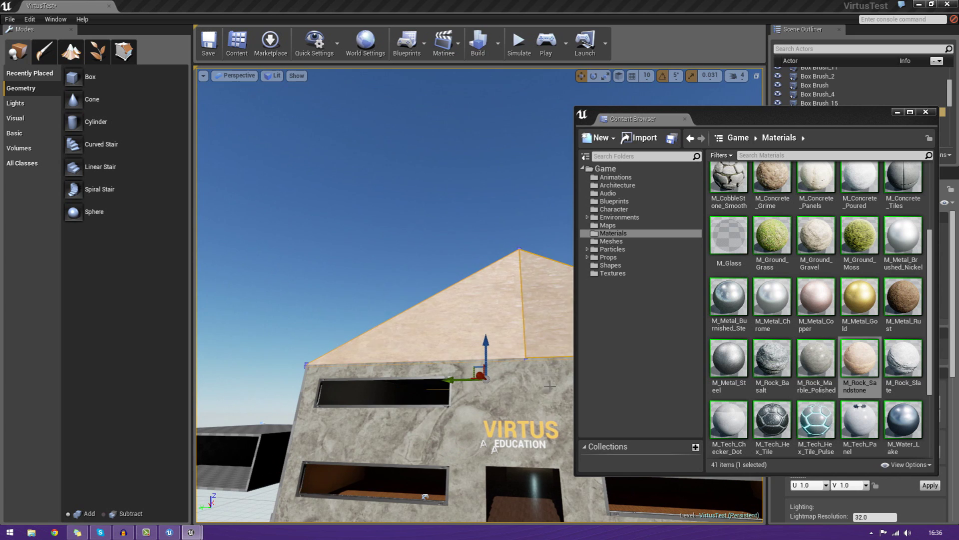
- Select the floor brush inside the main building and close the Content Browser
{"action": "left_click", "coordinate": [449, 440]}
{"action": "mouse_move", "coordinate": [449, 440]}
{"action": "right_mouse_down"}
{"action": "mouse_move", "coordinate": [504, 464]}
{"action": "mouse_move", "coordinate": [450, 479]}
{"action": "mouse_move", "coordinate": [460, 470]}
{"action": "mouse_move", "coordinate": [429, 464]}
{"action": "mouse_move", "coordinate": [505, 470]}
{"action": "mouse_move", "coordinate": [555, 450]}
{"action": "mouse_move", "coordinate": [620, 460]}
{"action": "right_mouse_up"}
{"action": "left_click", "coordinate": [450, 440]}
{"action": "right_click_drag", "start_coordinate": [354, 448], "coordinate": [509, 442]}
{"action": "left_click", "coordinate": [484, 328]}
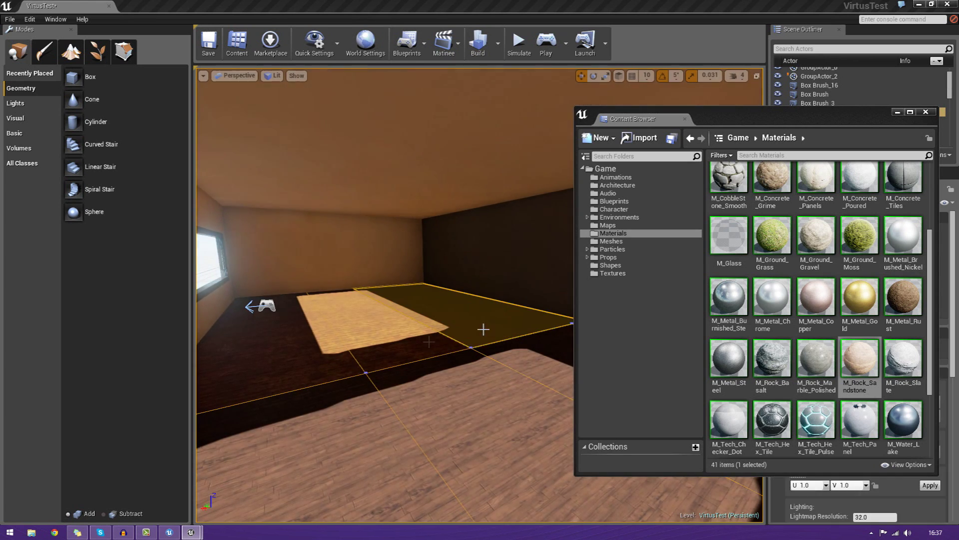
{"action": "right_click_drag", "start_coordinate": [484, 329], "coordinate": [269, 330]}
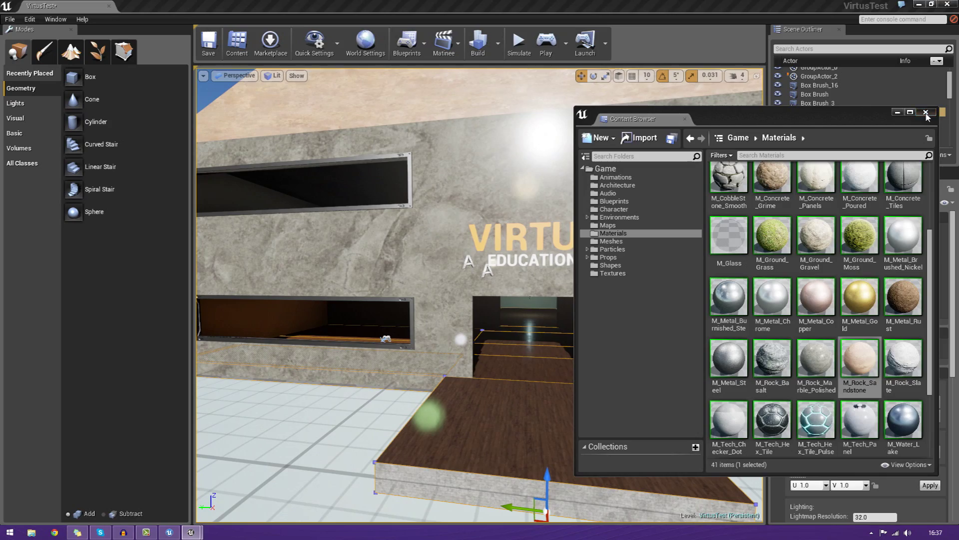
{"action": "left_click", "coordinate": [926, 113]}
- Select the wooden floor surface just inside the main building's entrance and save the level
{"action": "right_click_drag", "start_coordinate": [549, 270], "coordinate": [415, 249]}
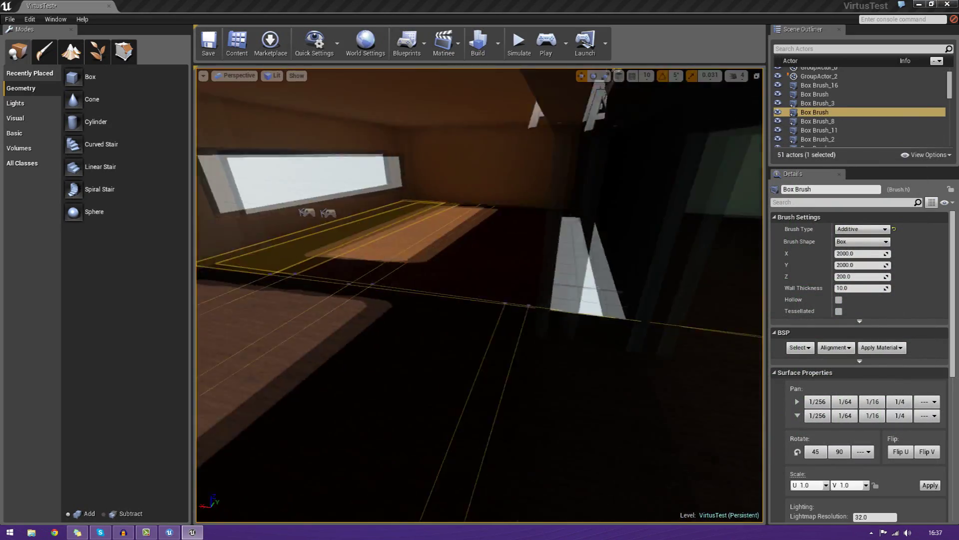
{"action": "right_click_drag", "start_coordinate": [472, 307], "coordinate": [464, 315]}
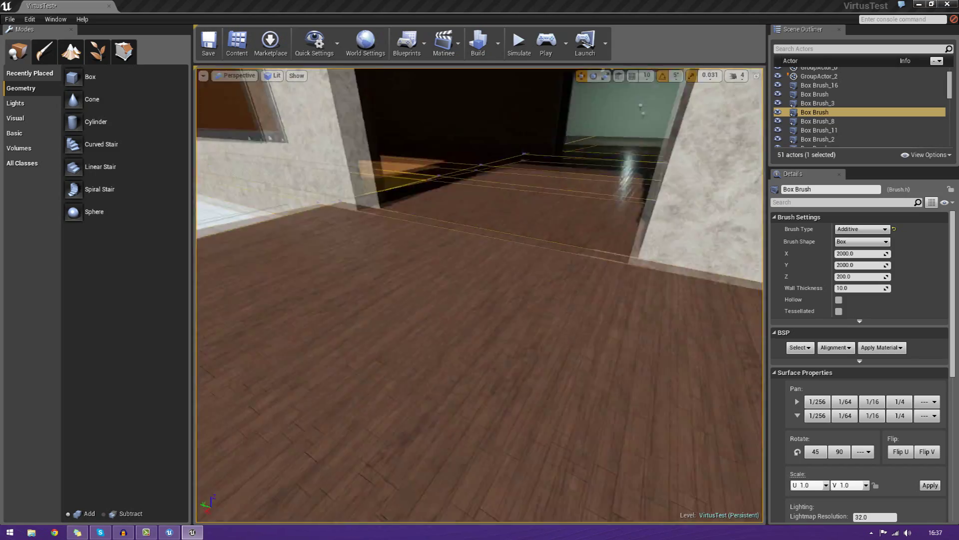
{"action": "right_click_drag", "start_coordinate": [570, 338], "coordinate": [570, 338]}
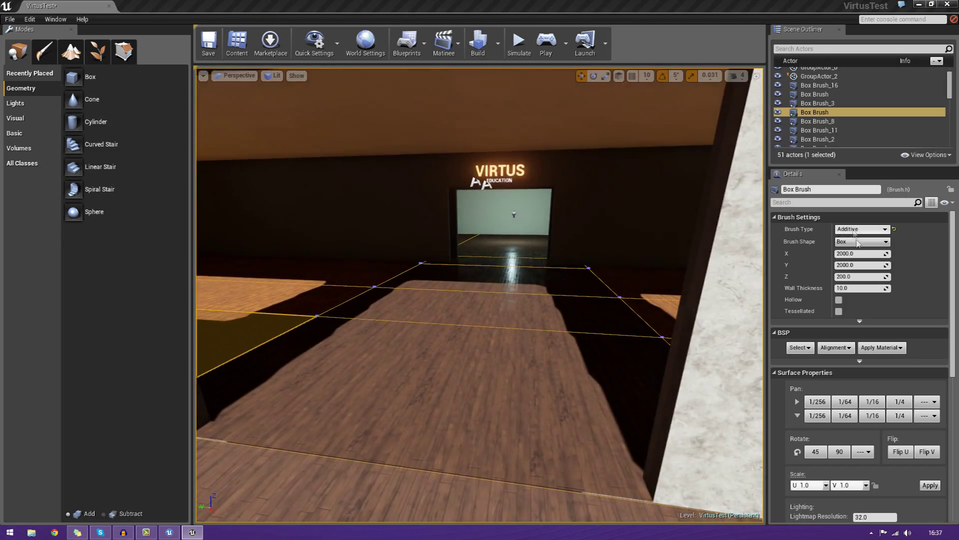
{"action": "left_click", "coordinate": [439, 386]}
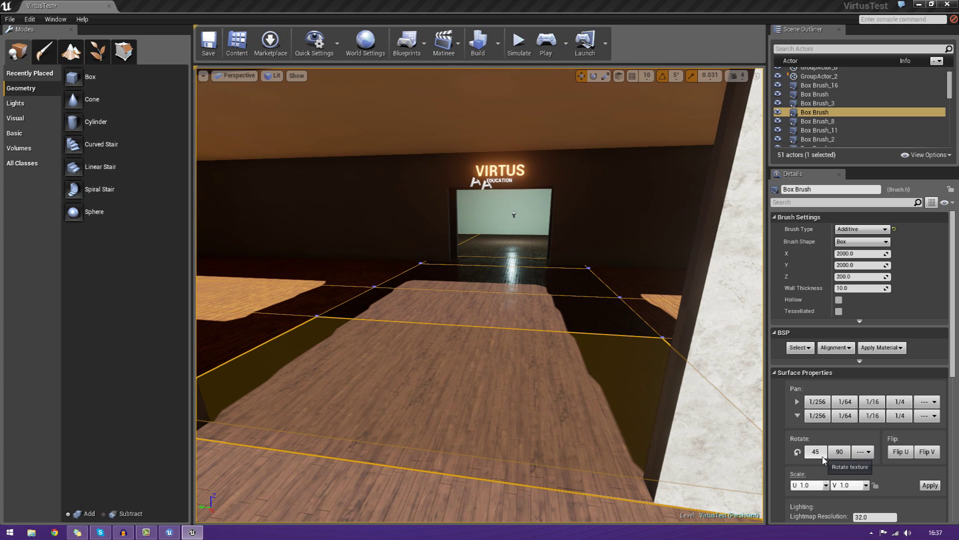
{"action": "left_click", "coordinate": [208, 42]}
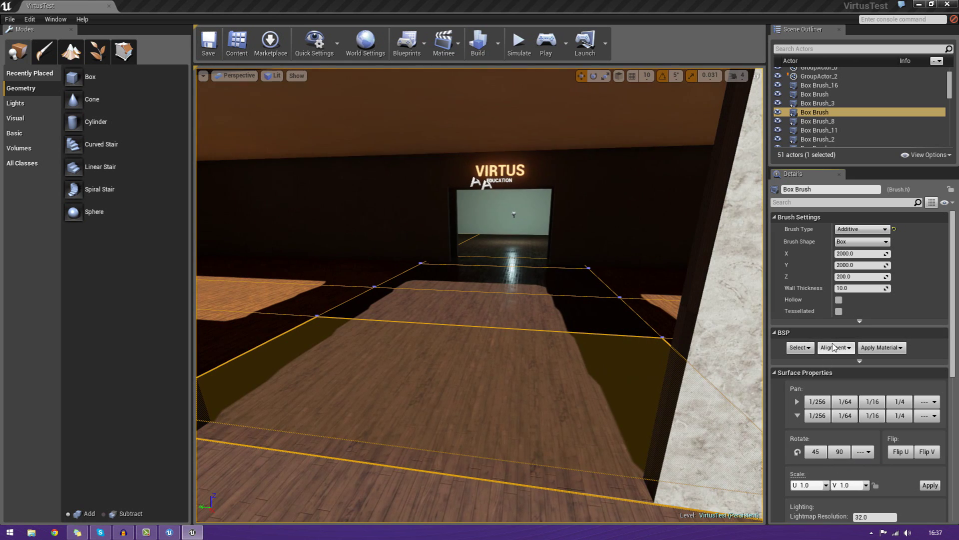
- Scale the wood texture on the entrance floor surface to U 5.0 and V 5.0
{"action": "left_click", "coordinate": [835, 347]}
{"action": "left_click", "coordinate": [834, 348]}
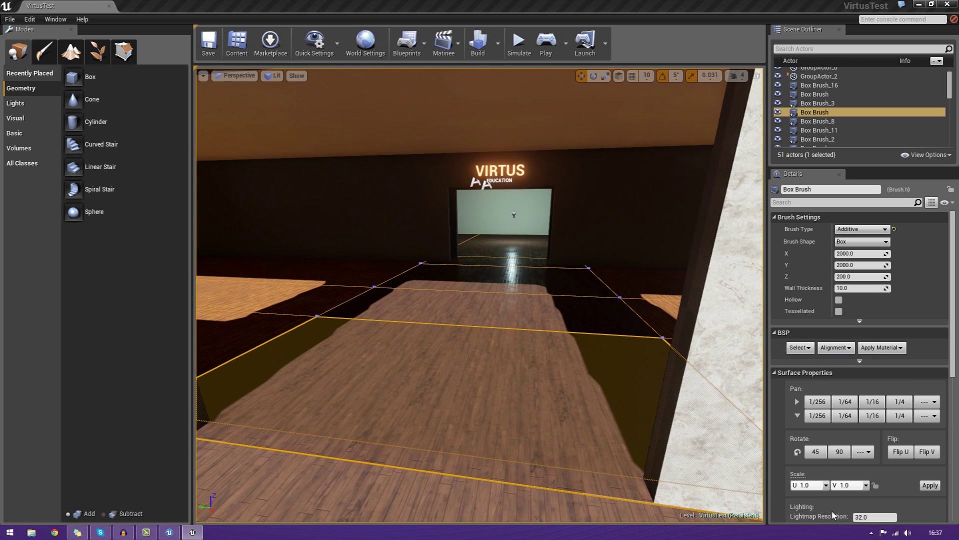
{"action": "left_click", "coordinate": [818, 484]}
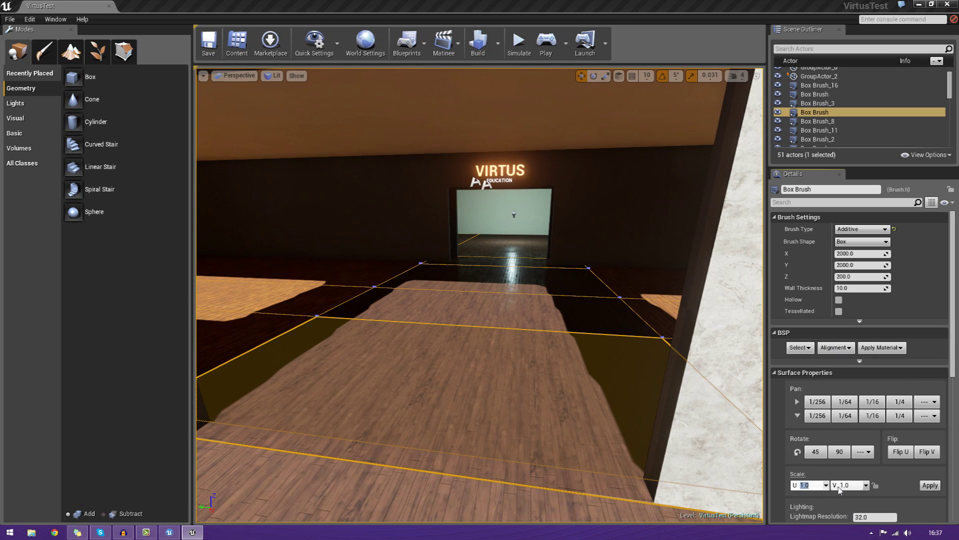
{"action": "left_click", "coordinate": [931, 486]}
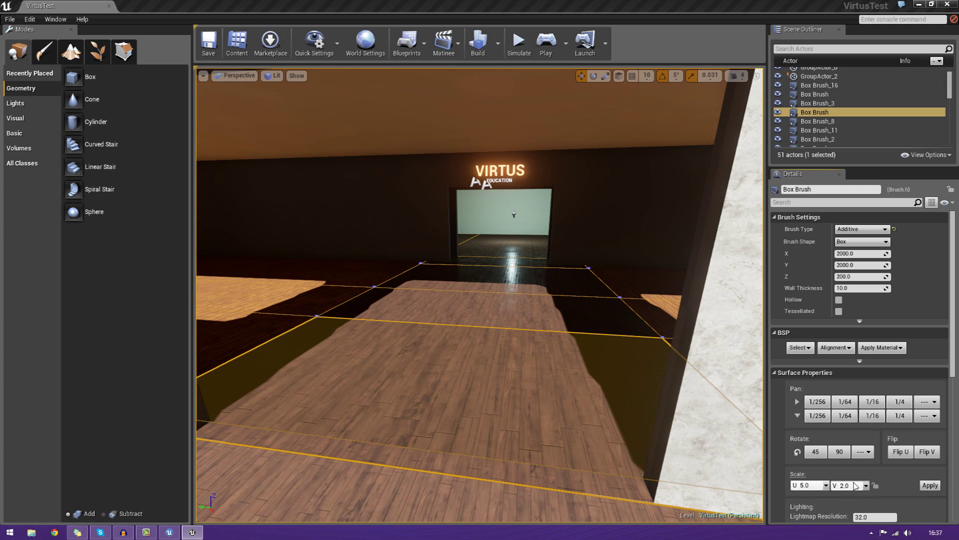
{"action": "left_click", "coordinate": [930, 485]}
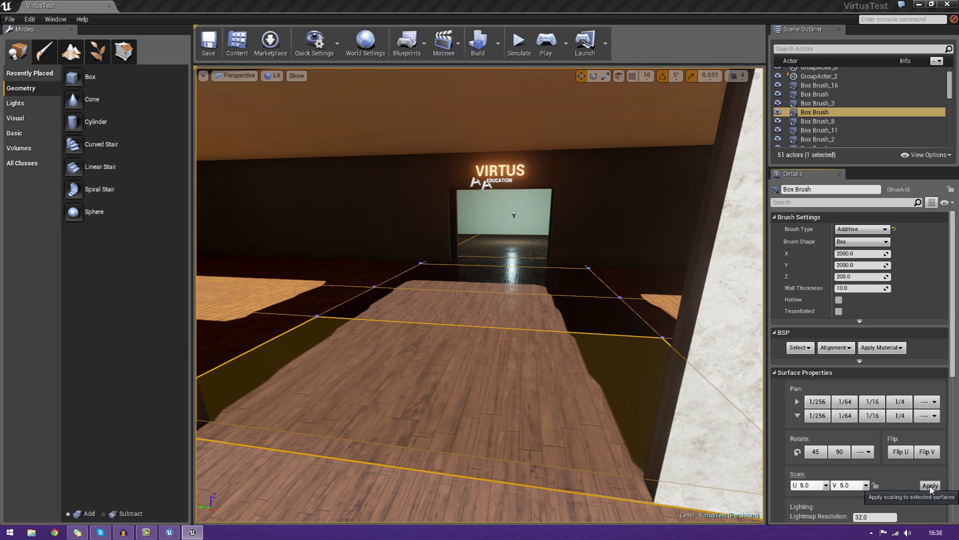
{"action": "left_click", "coordinate": [930, 485]}
- Scale the wood texture on the next two floor surfaces towards the inner doorway to U 5.0, with V matching the entrance surface
{"action": "mouse_move", "coordinate": [435, 401]}
{"action": "right_mouse_down"}
{"action": "mouse_move", "coordinate": [365, 399]}
{"action": "mouse_move", "coordinate": [335, 412]}
{"action": "mouse_move", "coordinate": [430, 380]}
{"action": "mouse_move", "coordinate": [465, 352]}
{"action": "mouse_move", "coordinate": [432, 359]}
{"action": "mouse_move", "coordinate": [397, 424]}
{"action": "mouse_move", "coordinate": [430, 395]}
{"action": "mouse_move", "coordinate": [420, 394]}
{"action": "mouse_move", "coordinate": [440, 394]}
{"action": "right_mouse_up"}
{"action": "key", "text": "w"}
{"action": "key", "text": "s"}
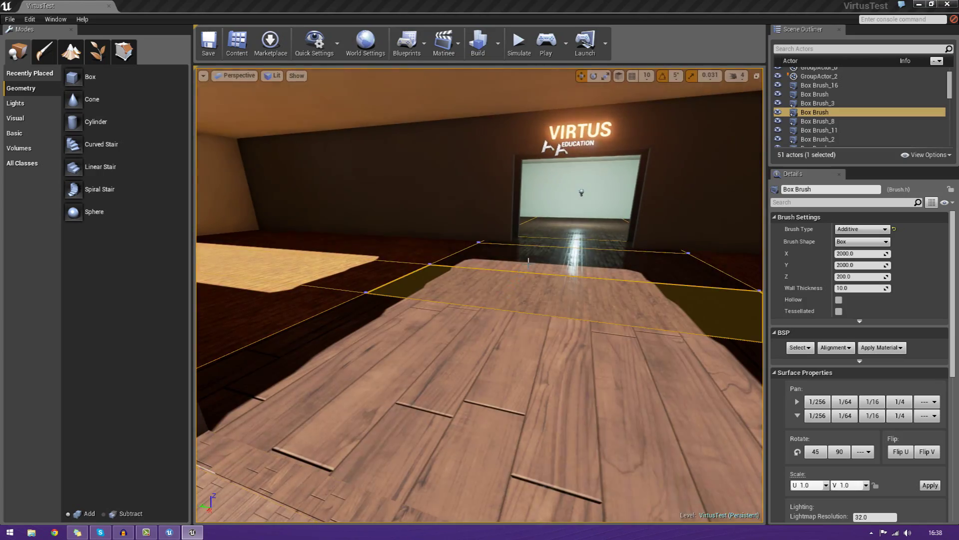
{"action": "right_click_drag", "start_coordinate": [502, 297], "coordinate": [352, 350]}
{"action": "key", "text": "s"}
{"action": "mouse_move", "coordinate": [399, 385]}
{"action": "right_mouse_down"}
{"action": "mouse_move", "coordinate": [469, 361]}
{"action": "mouse_move", "coordinate": [442, 464]}
{"action": "right_mouse_up"}
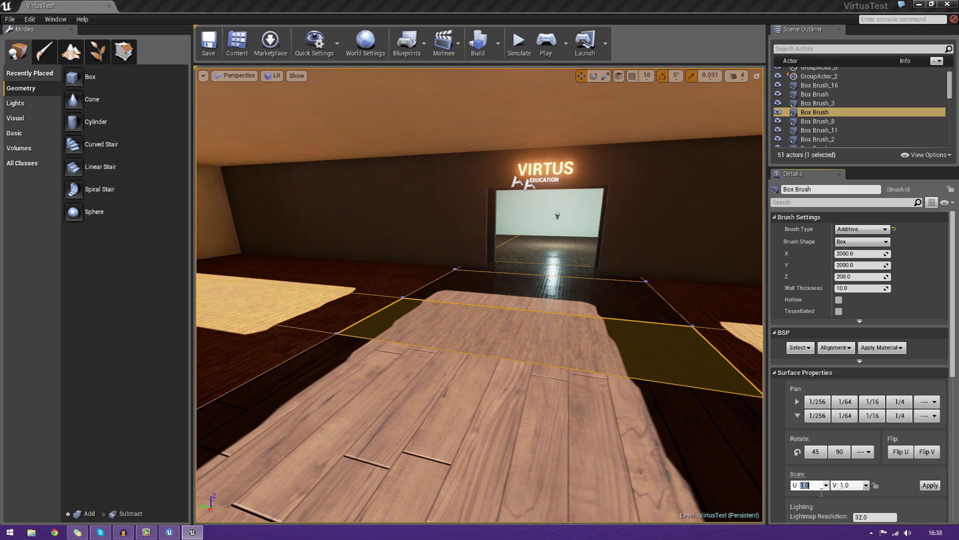
{"action": "type", "text": "5"}
{"action": "left_click", "coordinate": [859, 491]}
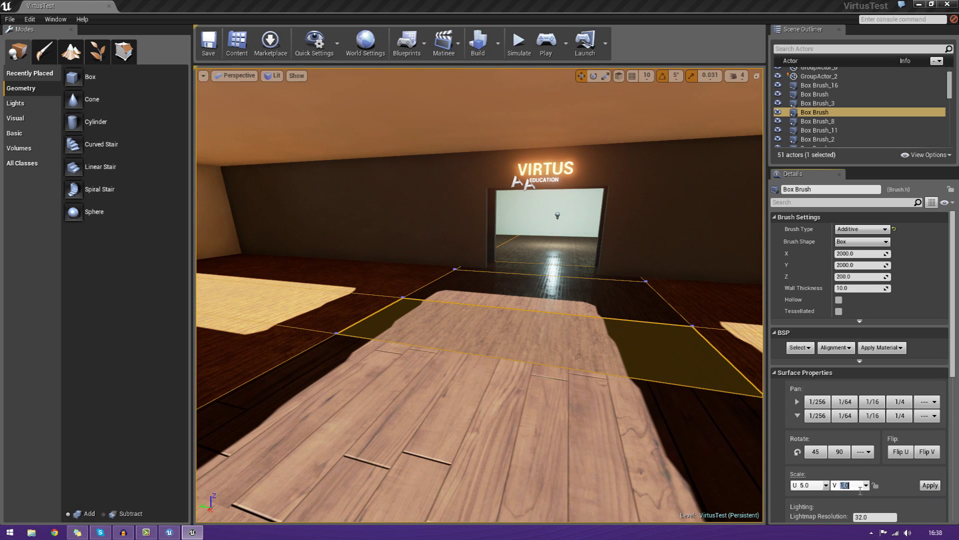
{"action": "left_click", "coordinate": [931, 485]}
{"action": "left_click", "coordinate": [575, 310]}
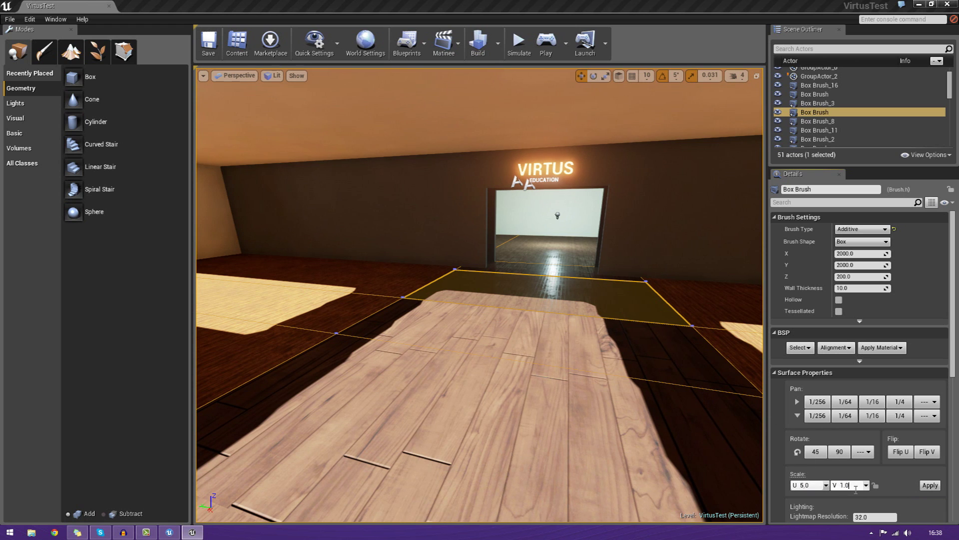
{"action": "left_click", "coordinate": [932, 486]}
- Reselect the entrance floor surface and rotate its wood texture in four 45-degree increments
{"action": "right_click_drag", "start_coordinate": [625, 314], "coordinate": [644, 390]}
{"action": "key", "text": "w"}
{"action": "left_click", "coordinate": [587, 326]}
{"action": "left_click", "coordinate": [586, 326]}
{"action": "key", "text": "s"}
{"action": "key", "text": "w"}
{"action": "key", "text": "s"}
{"action": "key", "text": "w"}
{"action": "key", "text": "s"}
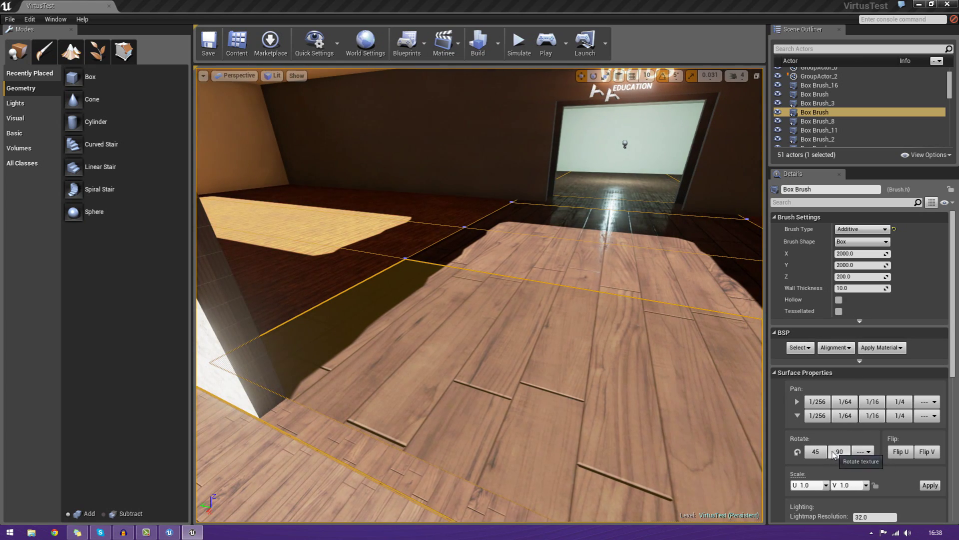
{"action": "left_click", "coordinate": [819, 453]}
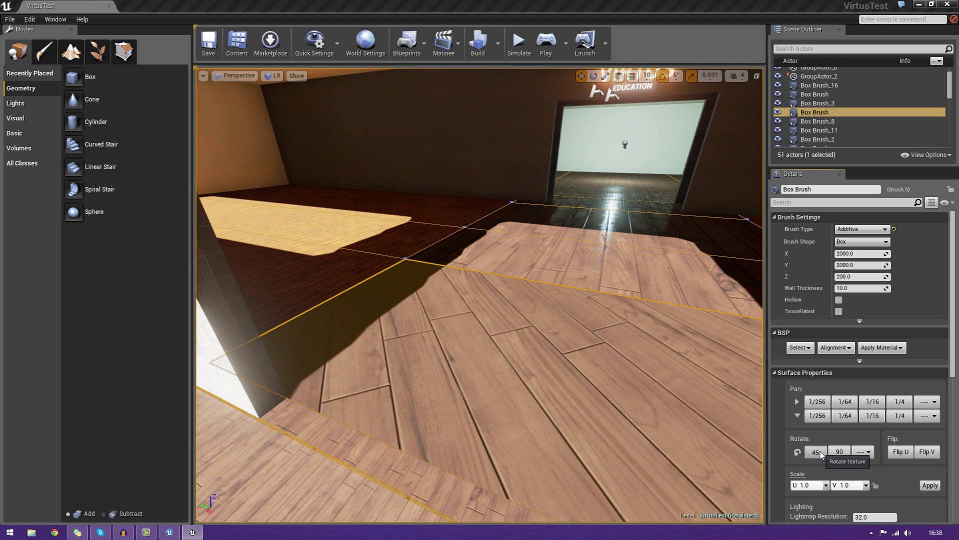
{"action": "left_click", "coordinate": [820, 453]}
{"action": "left_click", "coordinate": [819, 452]}
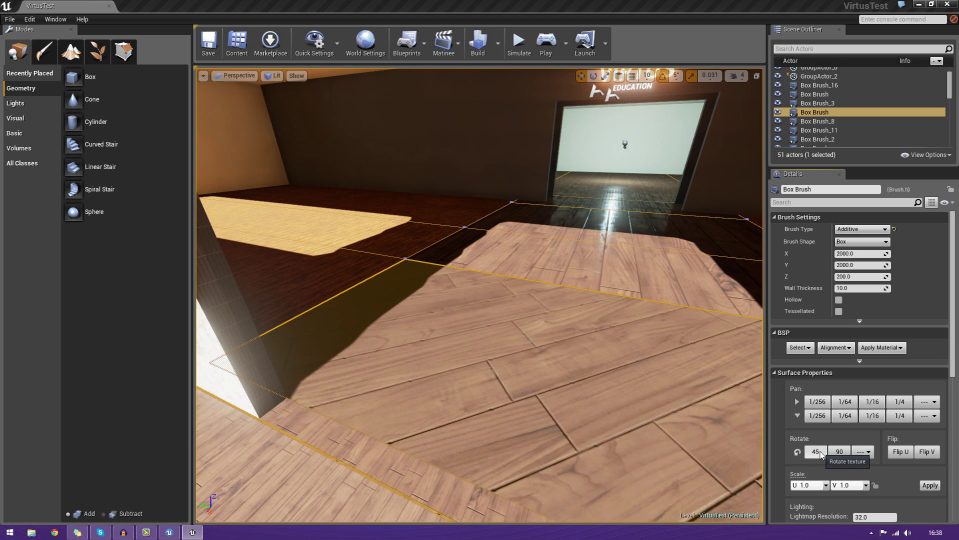
{"action": "left_click", "coordinate": [819, 452]}
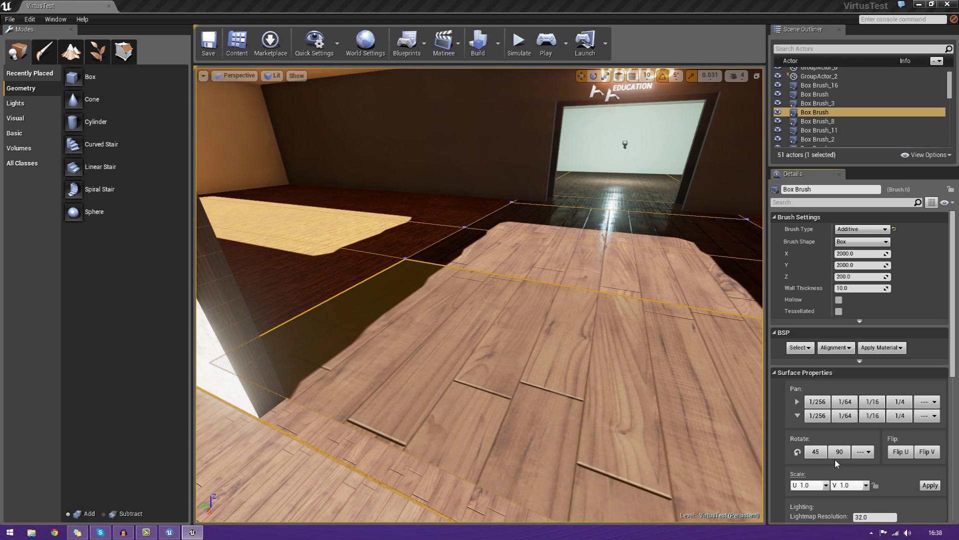
- Rotate the entrance floor surface's wood texture by 90 degrees twice
{"action": "left_click", "coordinate": [838, 452]}
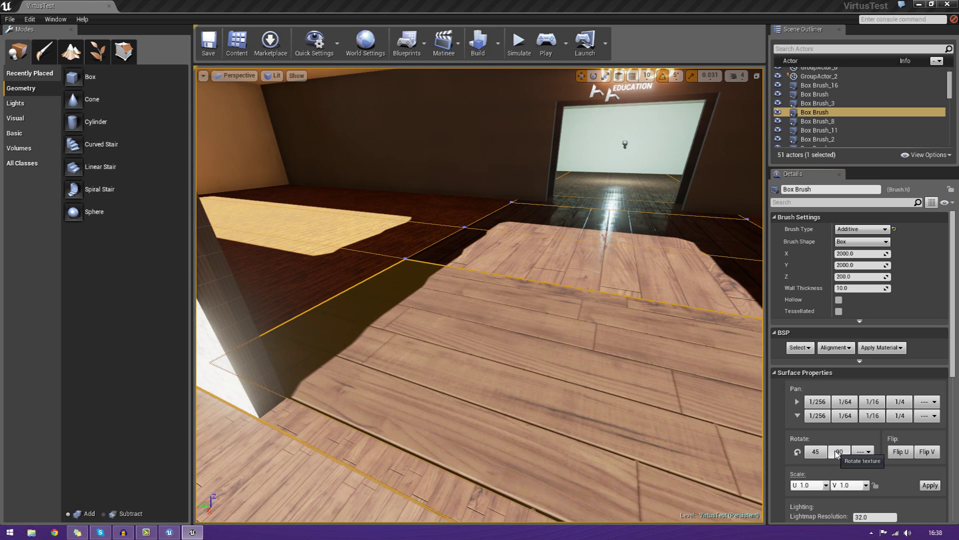
{"action": "left_click", "coordinate": [839, 452]}
{"action": "right_click_drag", "start_coordinate": [389, 449], "coordinate": [463, 455]}
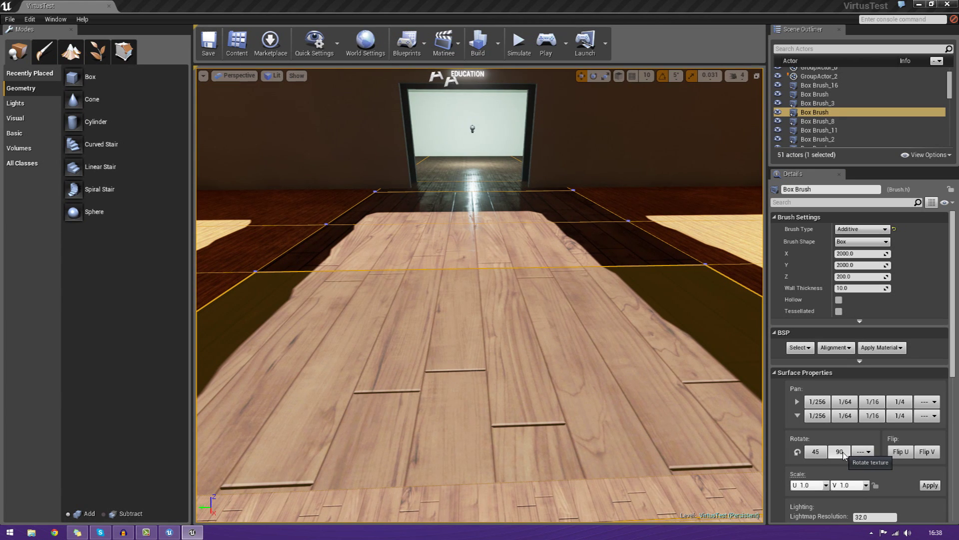
- Try a custom rotation amount on the entrance floor texture, followed by a further 45-degree rotation
{"action": "left_click", "coordinate": [856, 454]}
{"action": "left_click", "coordinate": [868, 457]}
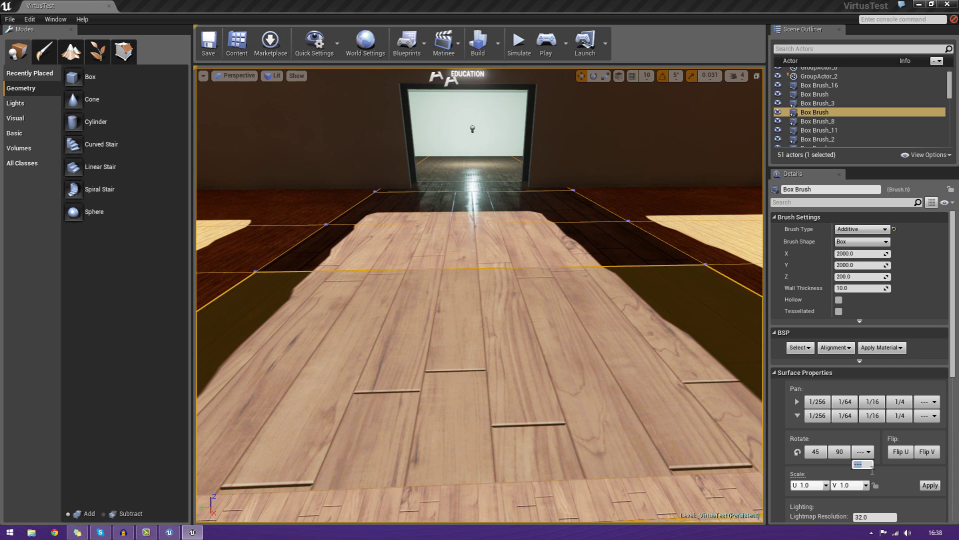
{"action": "left_click", "coordinate": [867, 453]}
{"action": "left_click", "coordinate": [863, 453]}
{"action": "left_click", "coordinate": [863, 453]}
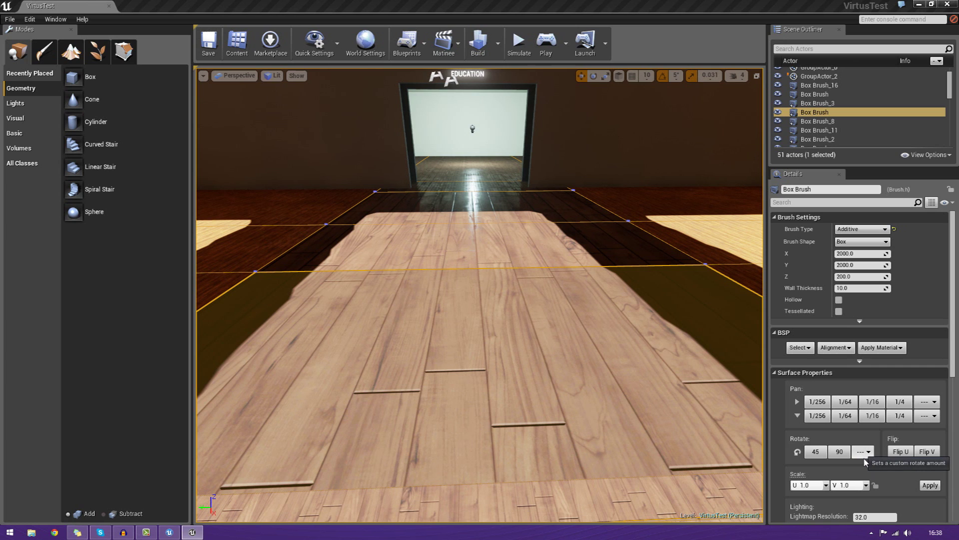
{"action": "left_click", "coordinate": [861, 455]}
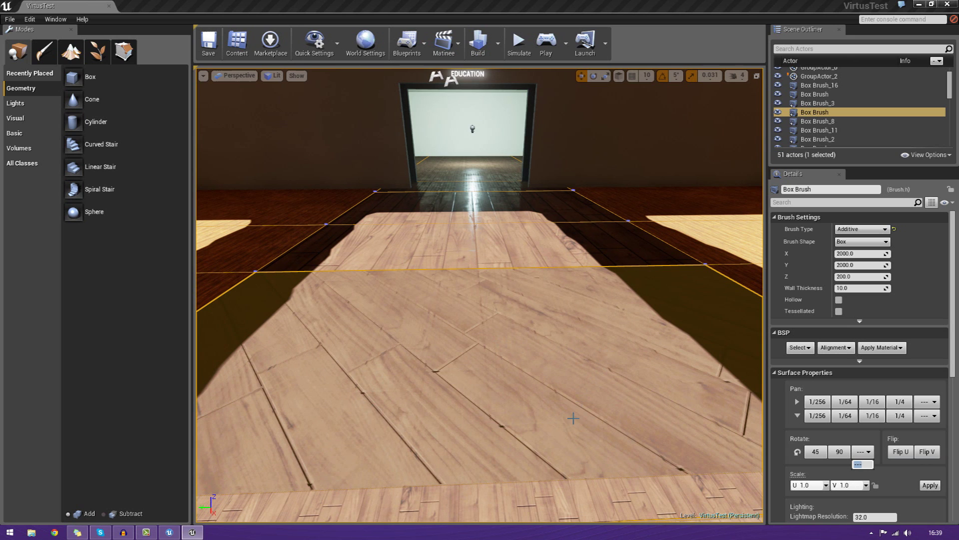
{"action": "left_click", "coordinate": [819, 456]}
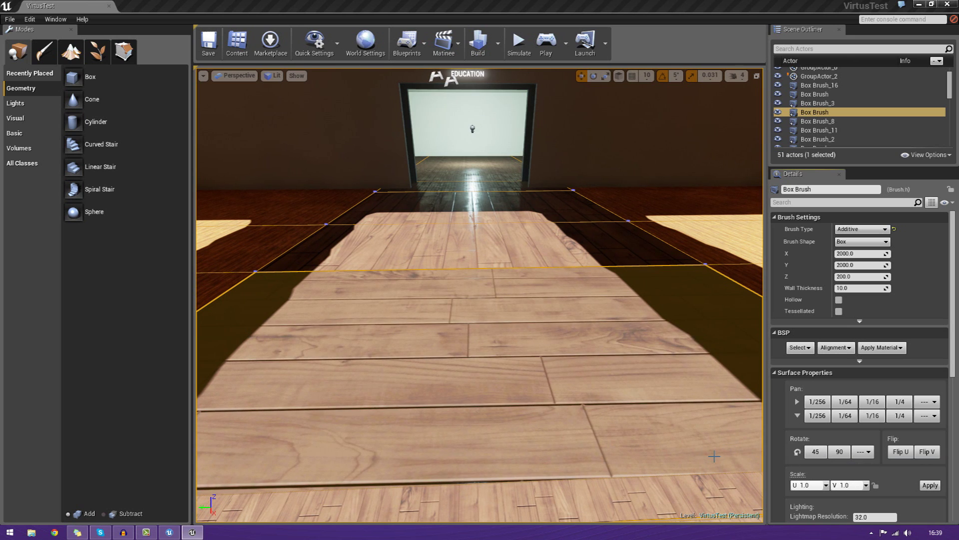
- Undo the latest texture rotations on the entrance floor surface until its planks run towards the inner doorway
{"action": "key", "text": "ctrl+z"}
{"action": "key", "text": "ctrl+z"}
{"action": "key", "text": "ctrl+z"}
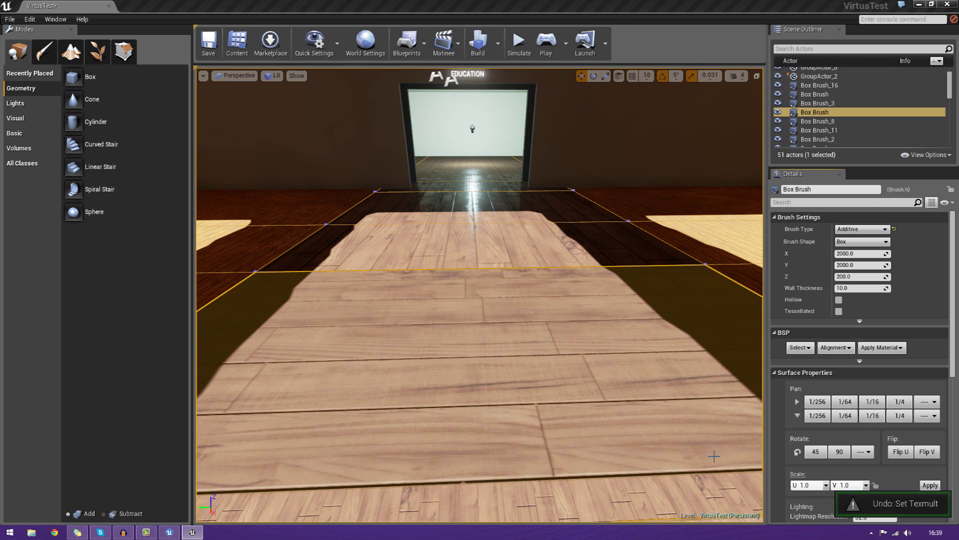
{"action": "key", "text": "ctrl+z"}
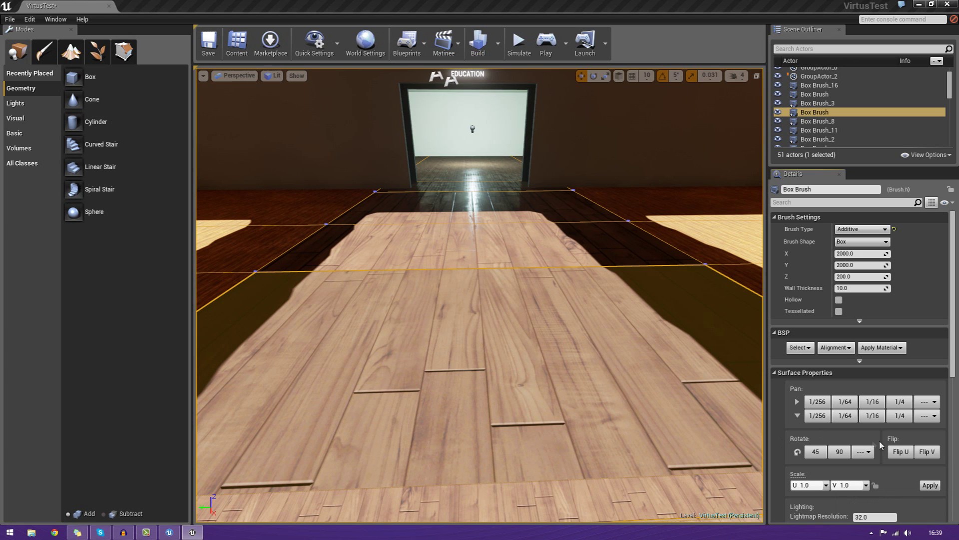
- Try flipping the entrance floor surface's wood texture along V four times
{"action": "left_click", "coordinate": [928, 452]}
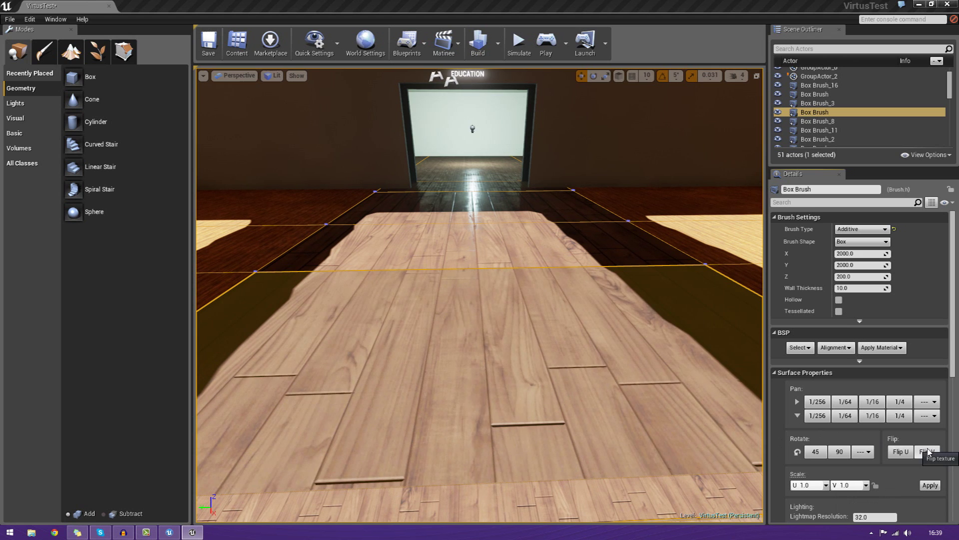
{"action": "left_click", "coordinate": [927, 451]}
{"action": "left_click", "coordinate": [925, 451]}
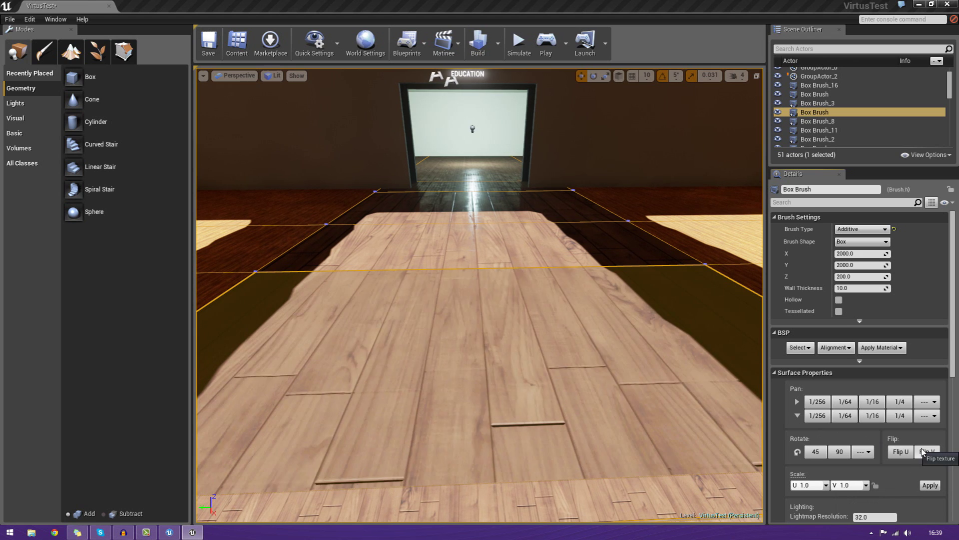
{"action": "left_click", "coordinate": [923, 452]}
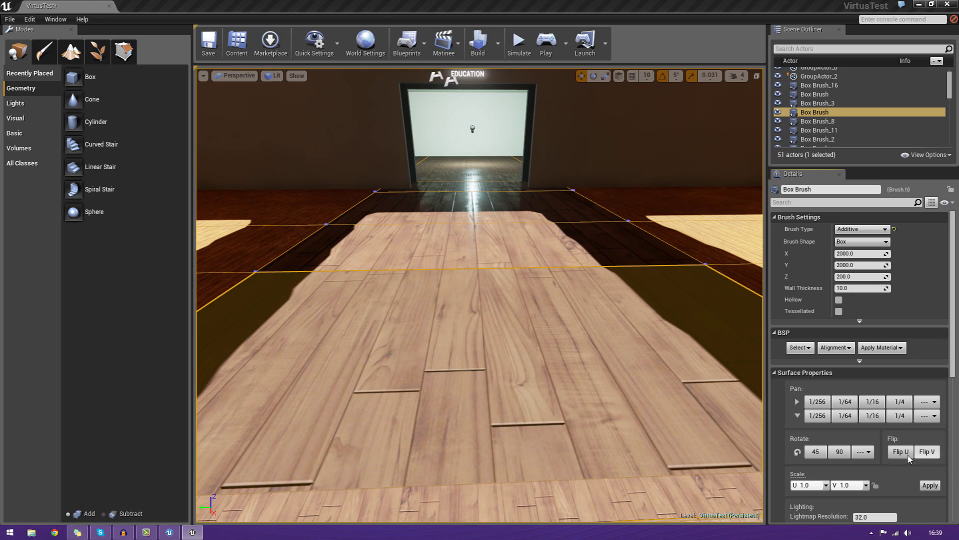
- Try flipping the entrance floor surface's wood texture repeatedly along U and twice along V
{"action": "right_click_drag", "start_coordinate": [435, 458], "coordinate": [407, 449]}
{"action": "key", "text": "s"}
{"action": "key", "text": "w"}
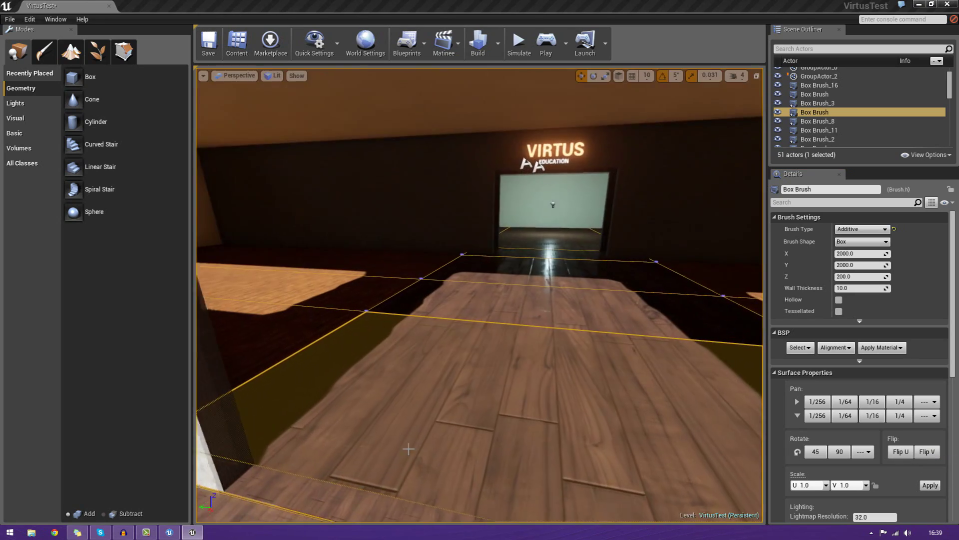
{"action": "key", "text": "s"}
{"action": "mouse_move", "coordinate": [574, 317]}
{"action": "right_mouse_down"}
{"action": "mouse_move", "coordinate": [590, 370]}
{"action": "mouse_move", "coordinate": [585, 320]}
{"action": "right_mouse_up"}
{"action": "key", "text": "w"}
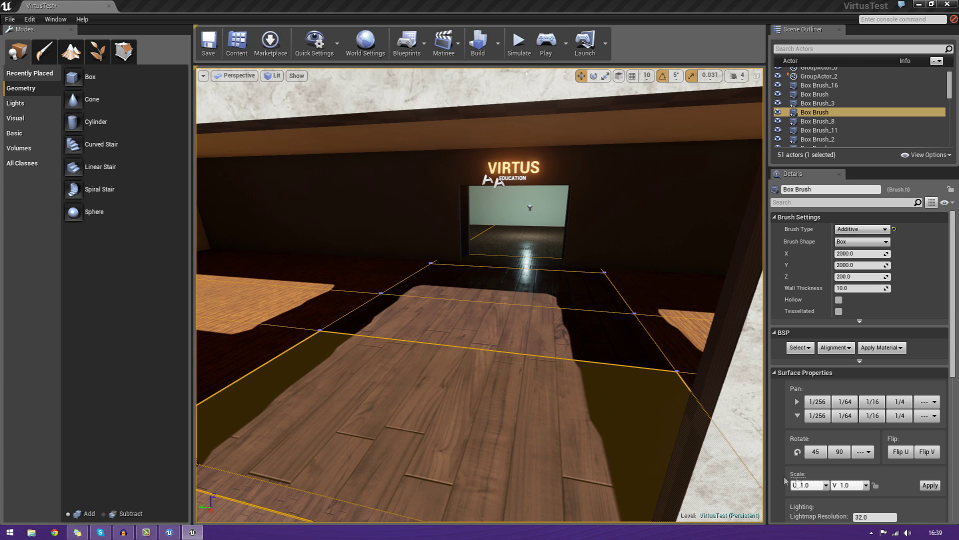
{"action": "left_click", "coordinate": [897, 452]}
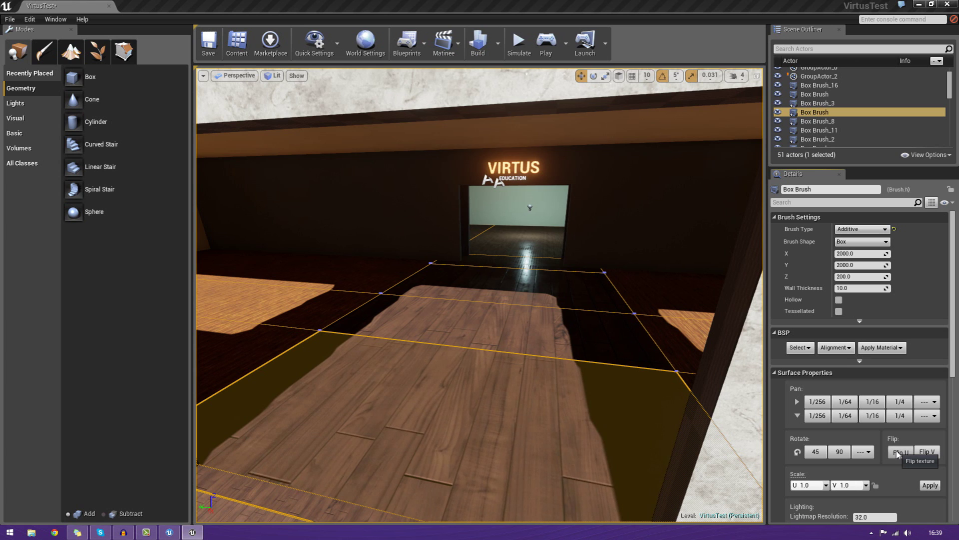
{"action": "left_click", "coordinate": [898, 453]}
{"action": "left_click", "coordinate": [898, 452]}
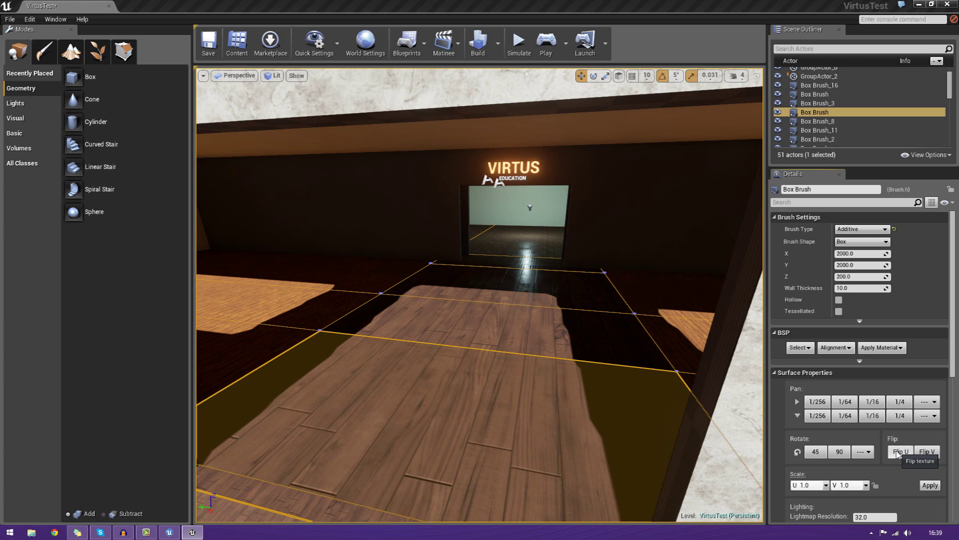
{"action": "left_click", "coordinate": [898, 453]}
{"action": "left_click", "coordinate": [898, 452]}
{"action": "left_click", "coordinate": [924, 452]}
{"action": "left_click", "coordinate": [923, 452]}
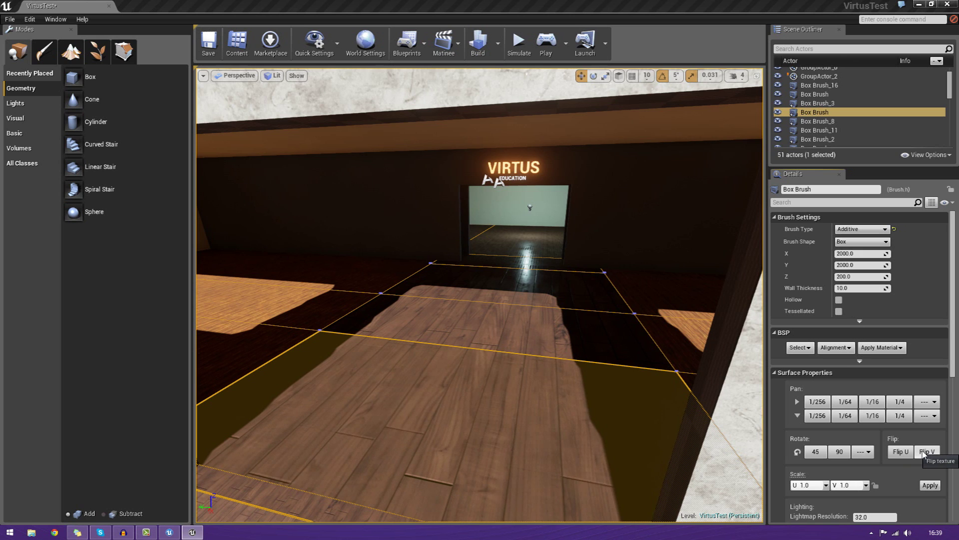
- Flip the entrance floor surface's texture twice more along V and open the surface alignment options
{"action": "left_click", "coordinate": [924, 453]}
{"action": "left_click", "coordinate": [924, 452]}
{"action": "scroll", "coordinate": [948, 358], "scroll_direction": "down", "scroll_amount": 3}
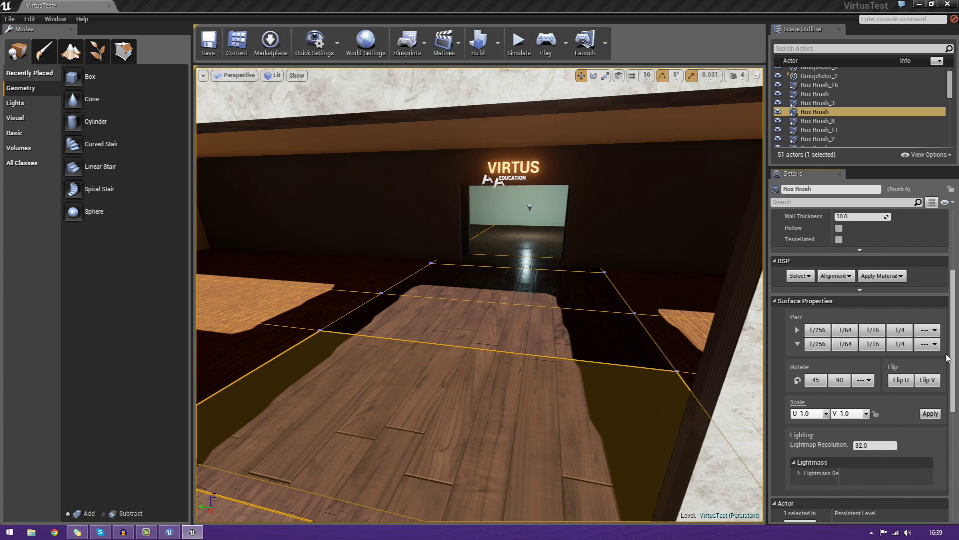
{"action": "left_click", "coordinate": [847, 280]}
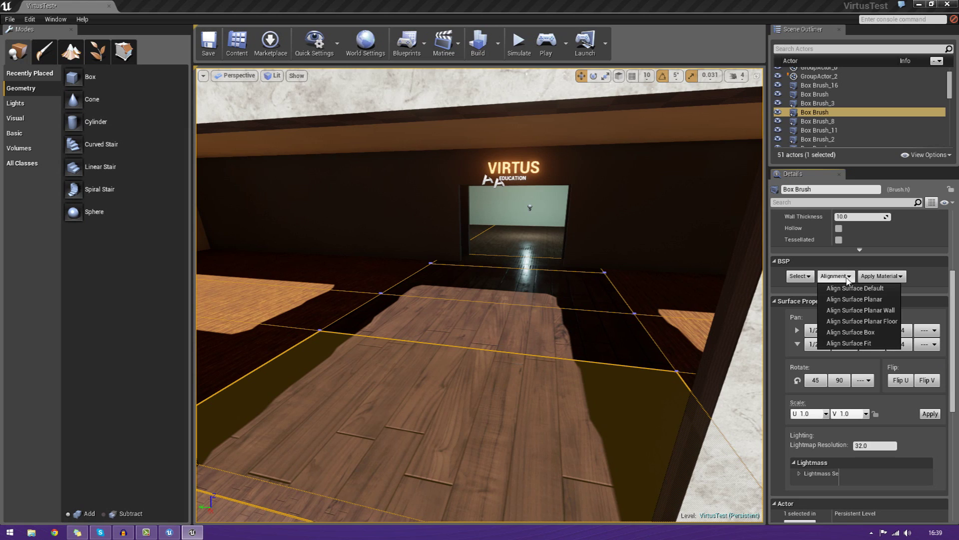
- Apply the default surface alignment to two adjoining wood floor surfaces at the entrance, one after the other
{"action": "right_click_drag", "start_coordinate": [592, 378], "coordinate": [420, 382]}
{"action": "right_click_drag", "start_coordinate": [537, 284], "coordinate": [537, 285]}
{"action": "left_click", "coordinate": [411, 363]}
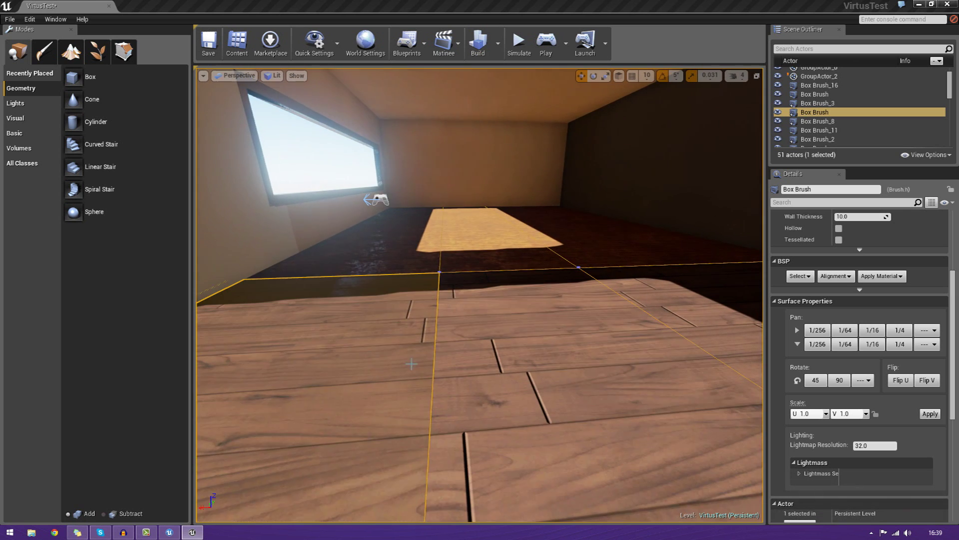
{"action": "left_click", "coordinate": [452, 234]}
{"action": "left_click", "coordinate": [439, 280]}
{"action": "left_click", "coordinate": [409, 350]}
{"action": "left_click", "coordinate": [533, 362]}
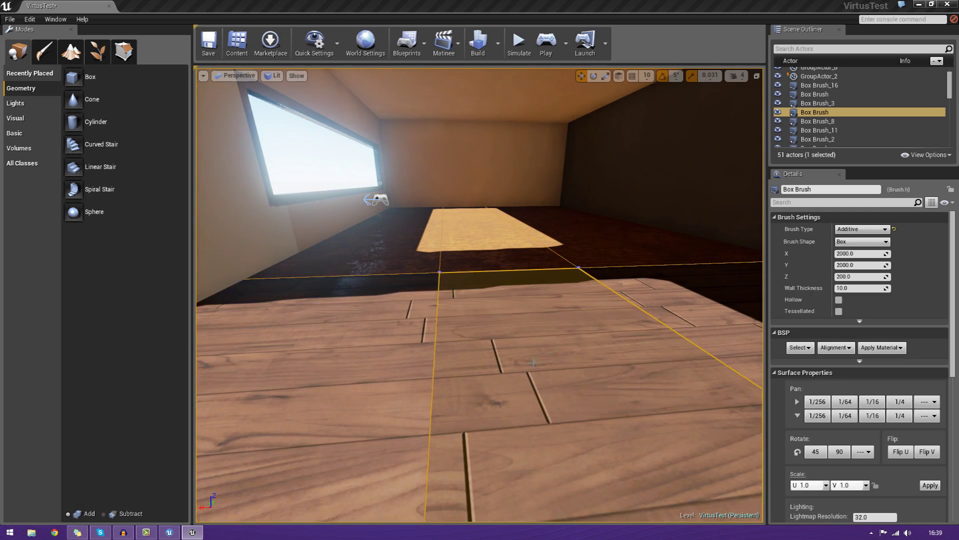
{"action": "left_click", "coordinate": [329, 431]}
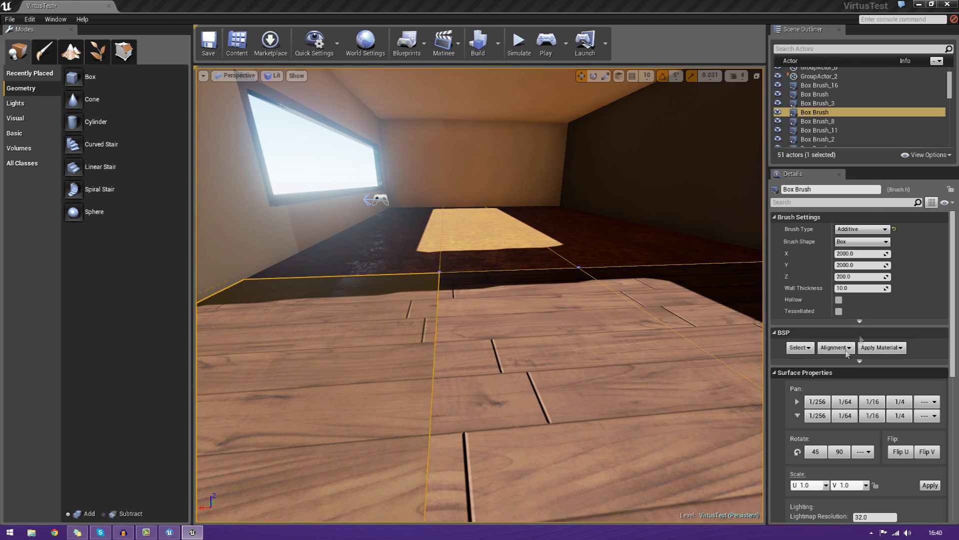
{"action": "left_click", "coordinate": [829, 349]}
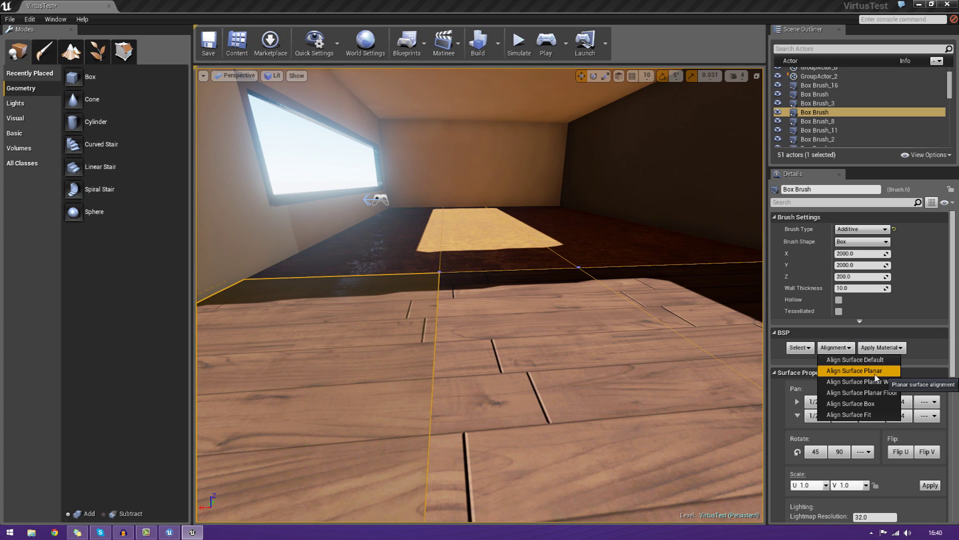
{"action": "left_click", "coordinate": [856, 371]}
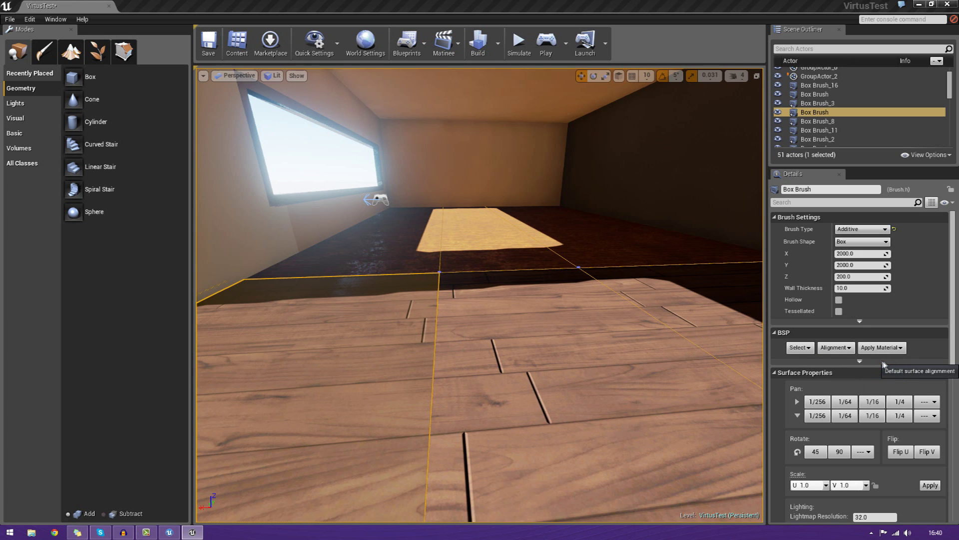
{"action": "left_click", "coordinate": [831, 348]}
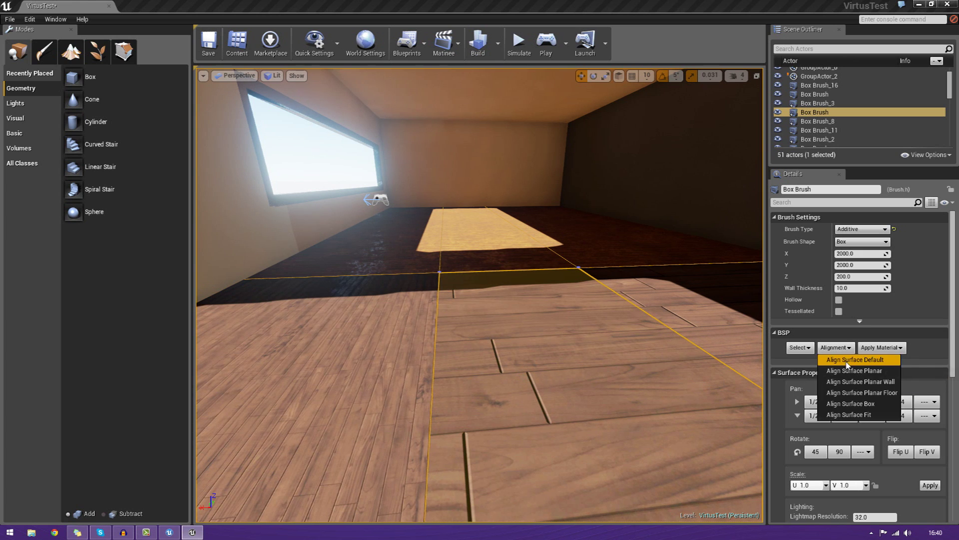
{"action": "left_click", "coordinate": [855, 371]}
- Enlarge the wood texture on both adjoining entrance floor surfaces, using a U scale of 5
{"action": "left_click", "coordinate": [535, 233]}
{"action": "right_click_drag", "start_coordinate": [518, 274], "coordinate": [345, 349]}
{"action": "mouse_move", "coordinate": [479, 295]}
{"action": "right_mouse_down"}
{"action": "mouse_move", "coordinate": [350, 315]}
{"action": "mouse_move", "coordinate": [340, 295]}
{"action": "mouse_move", "coordinate": [440, 300]}
{"action": "mouse_move", "coordinate": [559, 270]}
{"action": "mouse_move", "coordinate": [524, 300]}
{"action": "mouse_move", "coordinate": [490, 359]}
{"action": "mouse_move", "coordinate": [564, 280]}
{"action": "mouse_move", "coordinate": [537, 292]}
{"action": "right_mouse_up"}
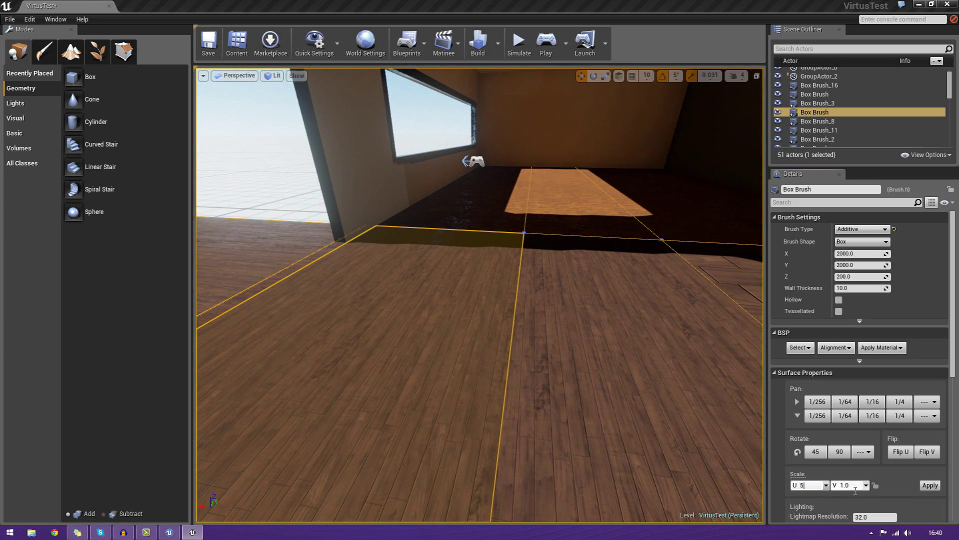
{"action": "left_click", "coordinate": [930, 485]}
{"action": "left_click", "coordinate": [637, 360]}
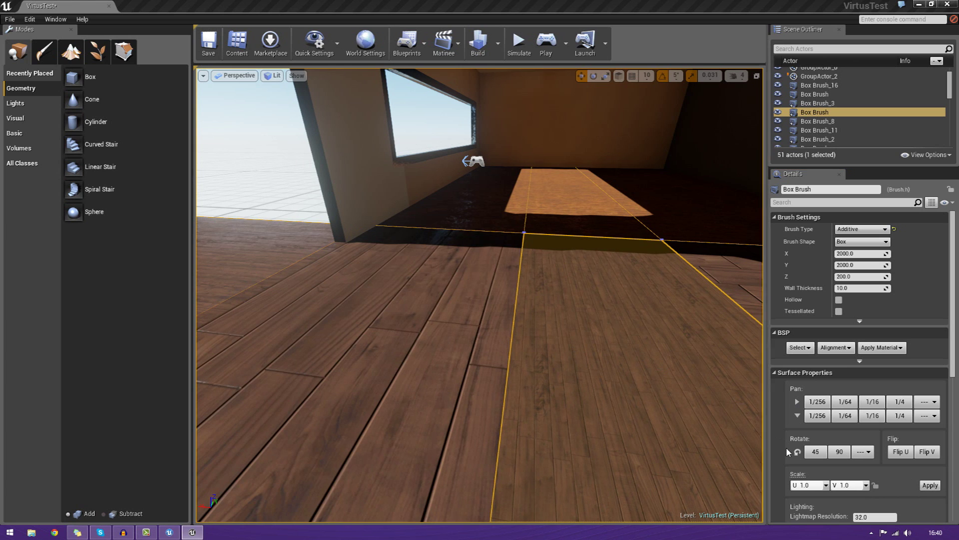
{"action": "left_click", "coordinate": [930, 485]}
{"action": "left_click", "coordinate": [594, 214]}
{"action": "left_click", "coordinate": [694, 376]}
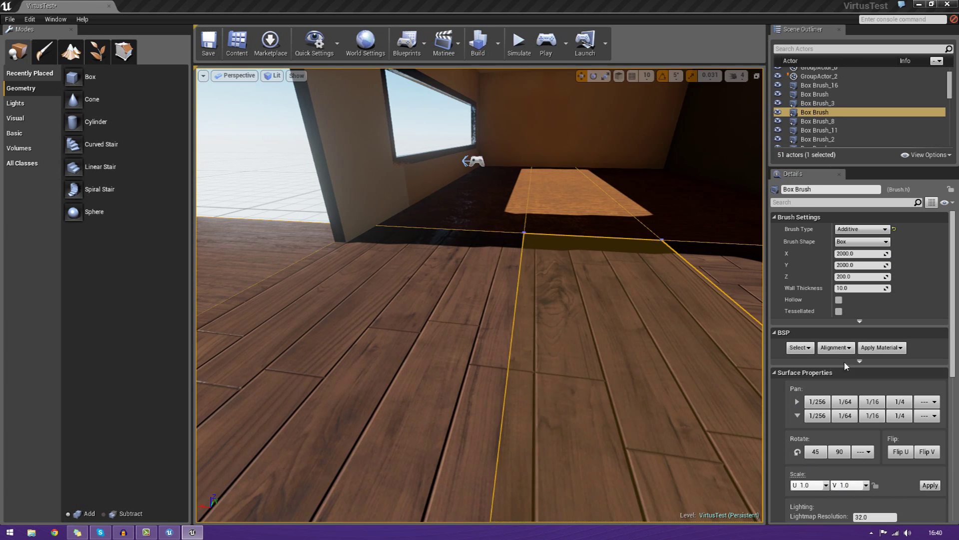
- Reset the two enlarged floor surfaces with the default surface alignment
{"action": "left_click", "coordinate": [842, 352]}
{"action": "left_click", "coordinate": [855, 363]}
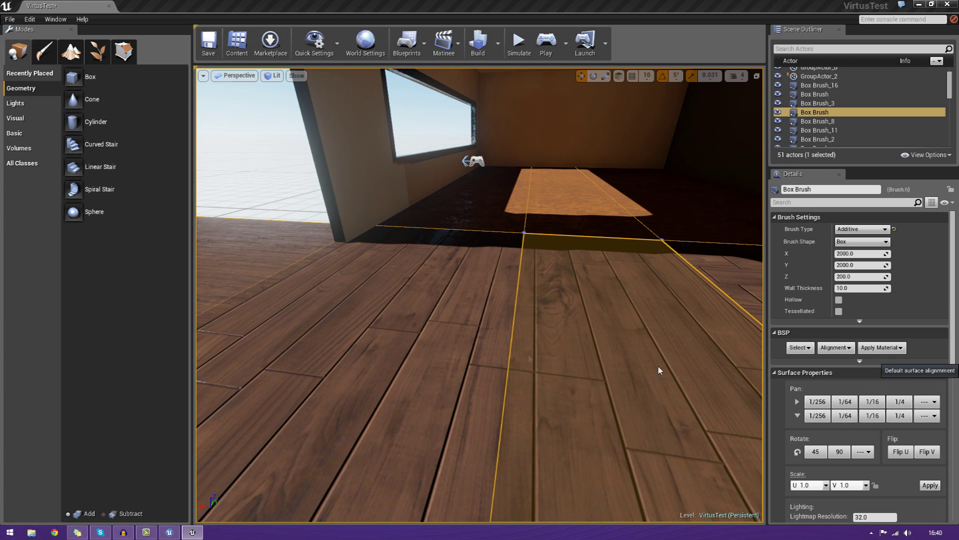
{"action": "left_click", "coordinate": [836, 347]}
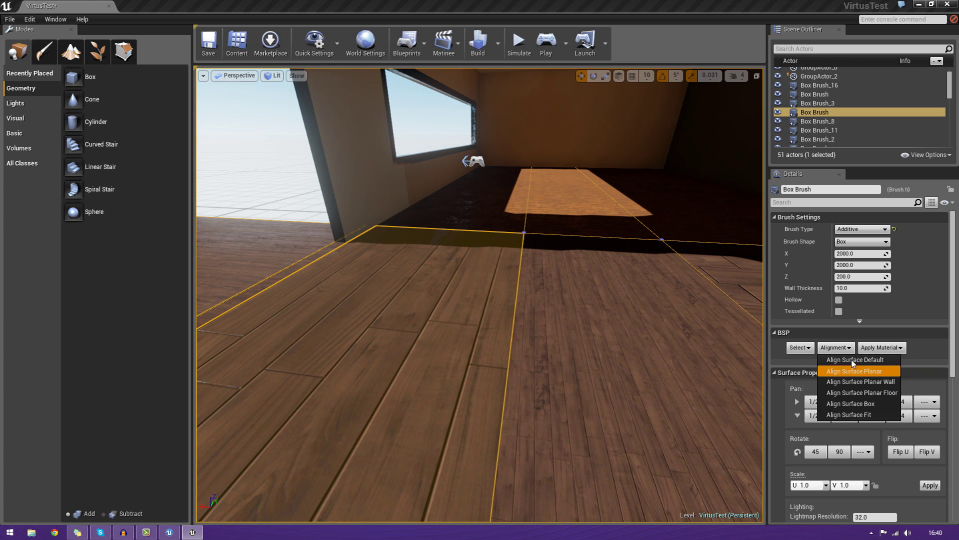
{"action": "left_click", "coordinate": [855, 367]}
- Apply planar surface alignment to both adjoining entrance floor surfaces
{"action": "left_click", "coordinate": [842, 352]}
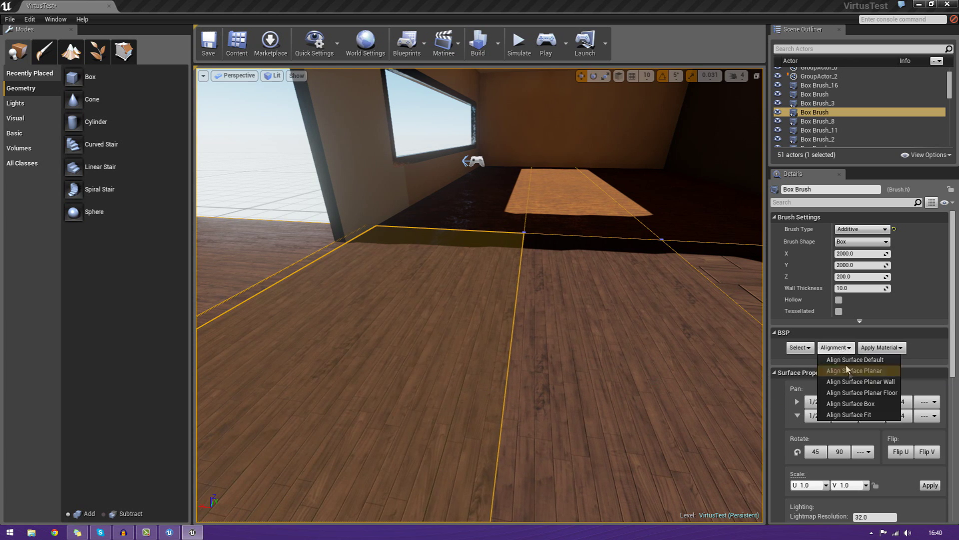
{"action": "left_click", "coordinate": [855, 372]}
{"action": "left_click", "coordinate": [836, 347]}
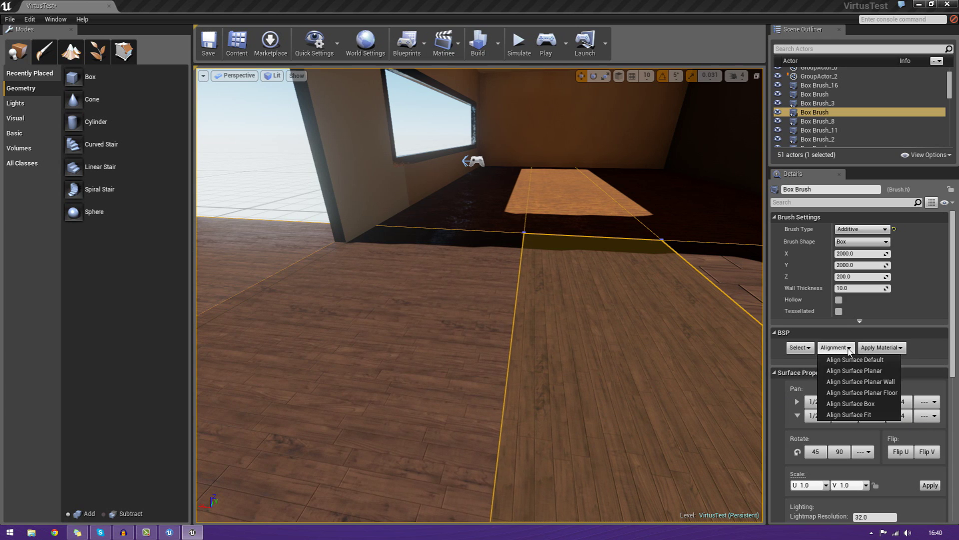
{"action": "left_click", "coordinate": [850, 369]}
- Go outside to the corner of the building and switch the viewport to the Unlit view mode
{"action": "left_click", "coordinate": [574, 199]}
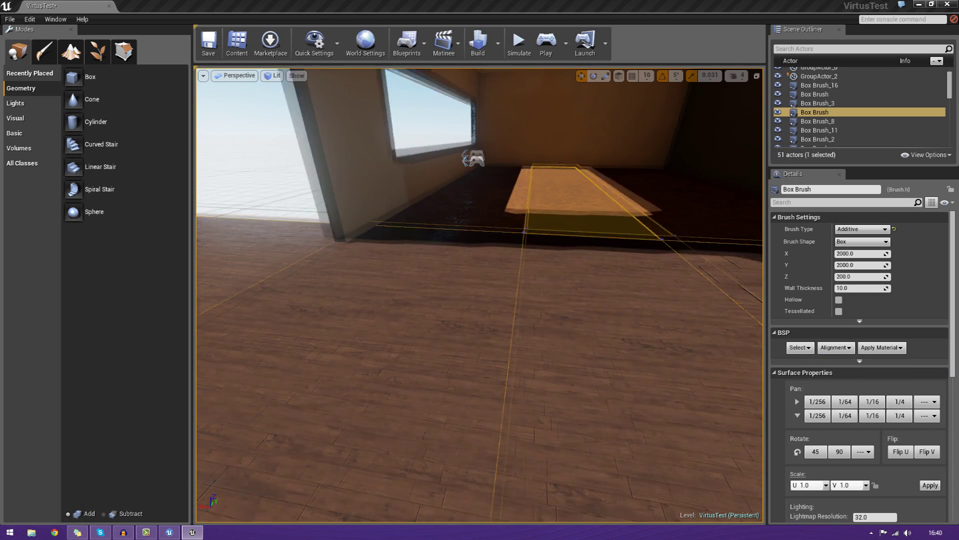
{"action": "right_click_drag", "start_coordinate": [574, 200], "coordinate": [490, 125]}
{"action": "key", "text": "s"}
{"action": "key", "text": "w"}
{"action": "key", "text": "s"}
{"action": "key", "text": "s"}
{"action": "right_click_drag", "start_coordinate": [469, 292], "coordinate": [363, 149]}
{"action": "left_click", "coordinate": [247, 76]}
{"action": "left_click", "coordinate": [272, 76]}
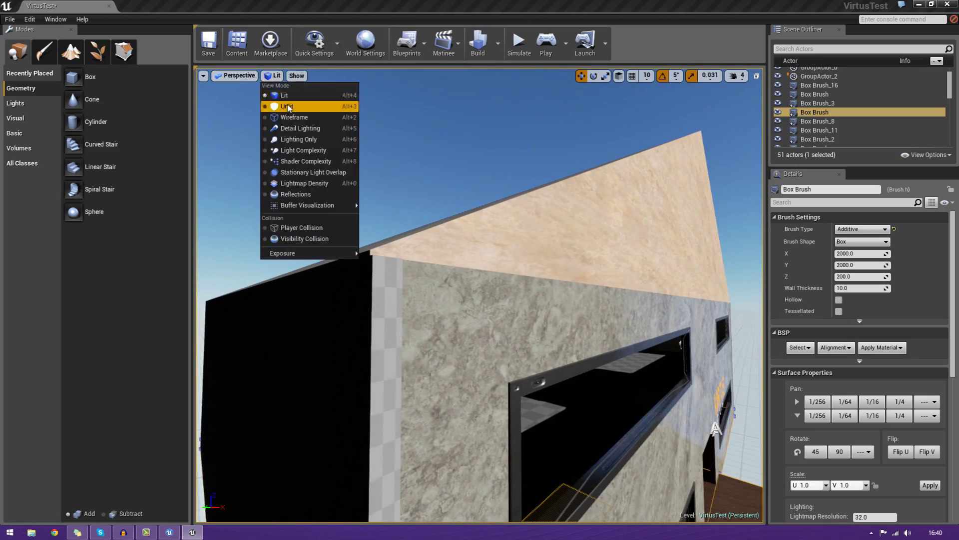
{"action": "left_click", "coordinate": [282, 107]}
- Try the M_Concrete_Tiles material on the building's side wall and front wall
{"action": "left_click", "coordinate": [430, 351]}
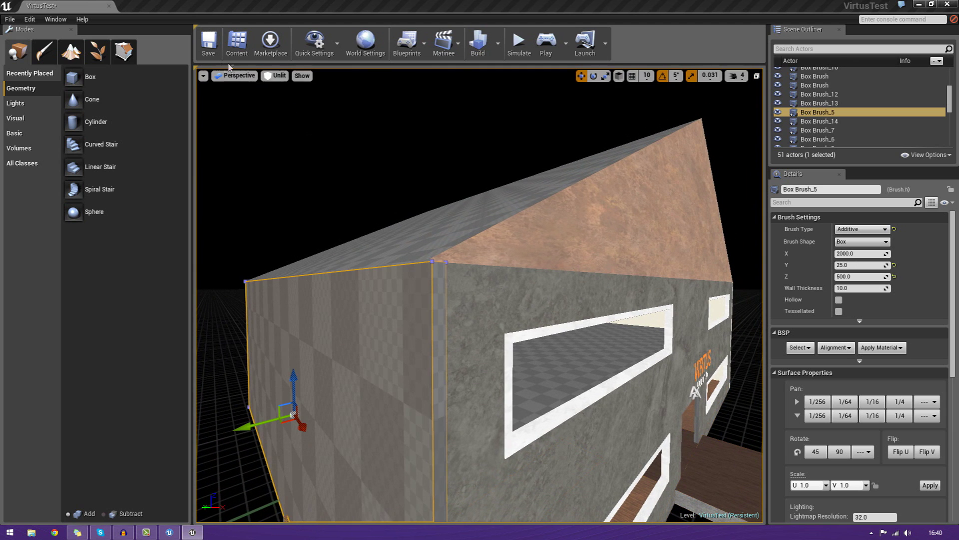
{"action": "left_click", "coordinate": [237, 44]}
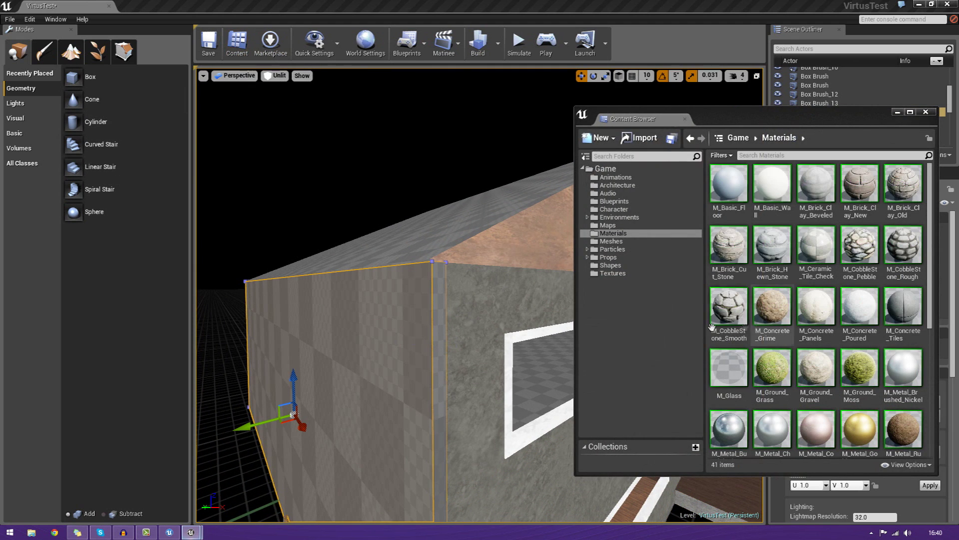
{"action": "left_click_drag", "start_coordinate": [902, 306], "coordinate": [392, 403]}
{"action": "left_click_drag", "start_coordinate": [903, 318], "coordinate": [482, 345]}
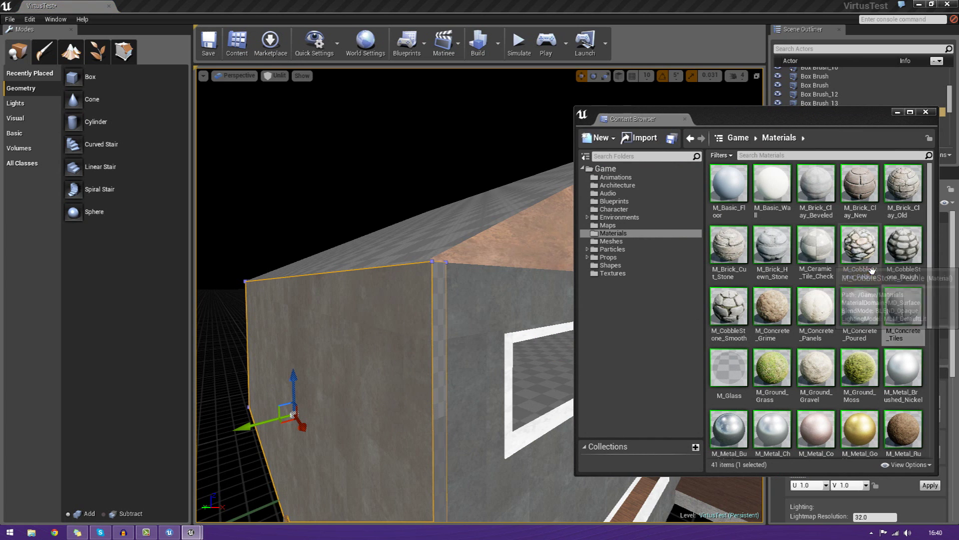
- Apply the M_CobbleStone_Pebble material to the side wall and front wall, and close the Content Browser
{"action": "left_click_drag", "start_coordinate": [859, 245], "coordinate": [376, 403]}
{"action": "left_click_drag", "start_coordinate": [854, 302], "coordinate": [440, 384]}
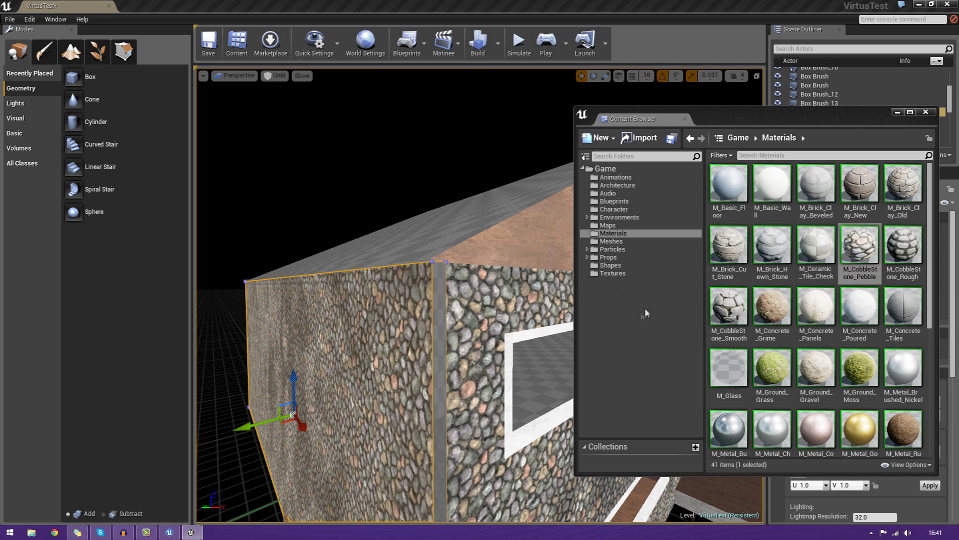
{"action": "left_click", "coordinate": [685, 119]}
- Apply planar surface alignment to the front wall's cobblestone texture
{"action": "left_click", "coordinate": [690, 390]}
{"action": "right_click_drag", "start_coordinate": [691, 390], "coordinate": [691, 300]}
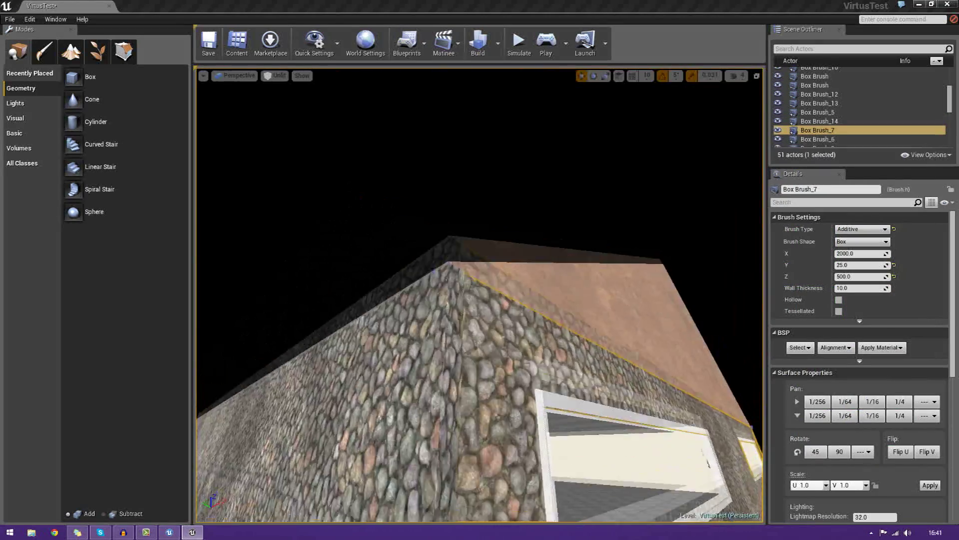
{"action": "right_click_drag", "start_coordinate": [460, 240], "coordinate": [435, 195]}
{"action": "left_click", "coordinate": [834, 348]}
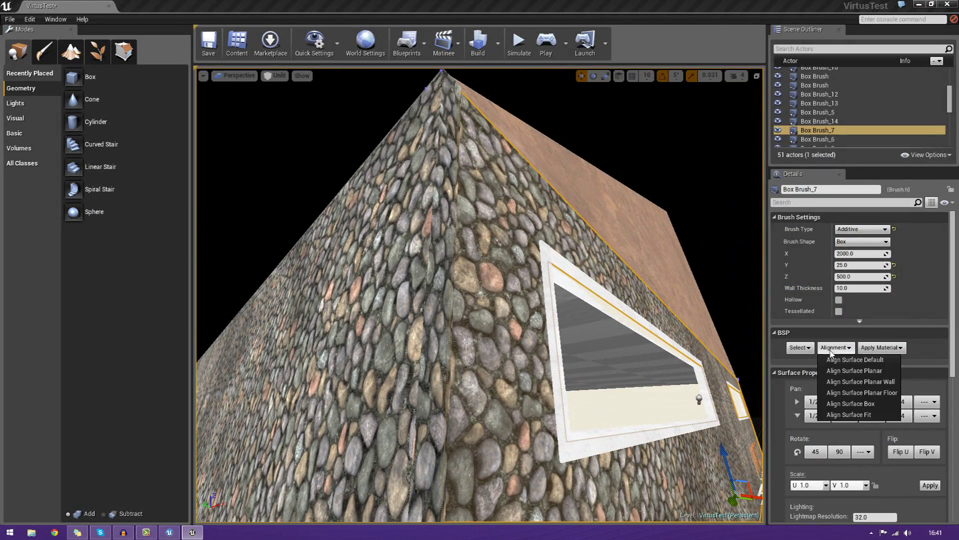
{"action": "left_click", "coordinate": [848, 372]}
- Apply planar surface alignment to the narrow corner face and the adjoining cobblestone side wall
{"action": "left_click", "coordinate": [436, 380]}
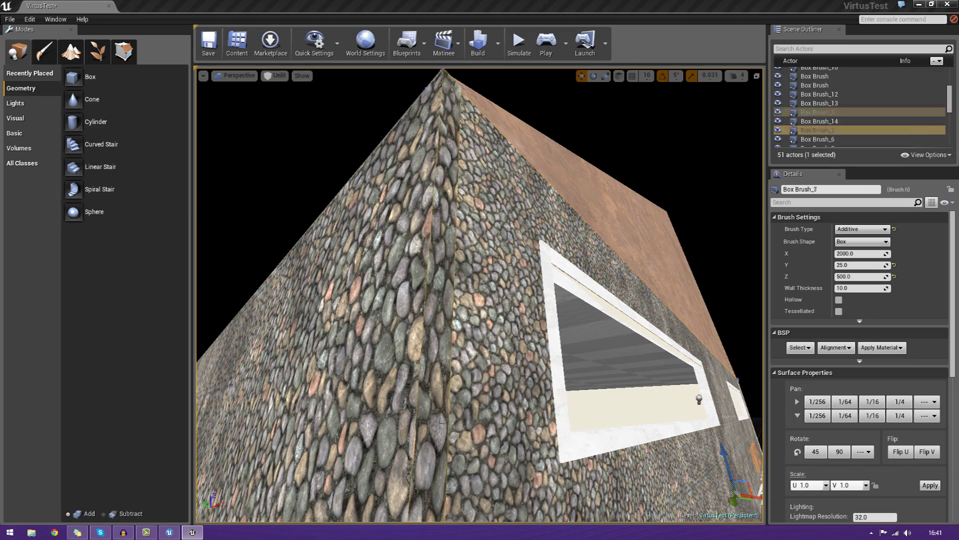
{"action": "left_click", "coordinate": [800, 347]}
{"action": "left_click", "coordinate": [834, 347]}
{"action": "left_click", "coordinate": [852, 369]}
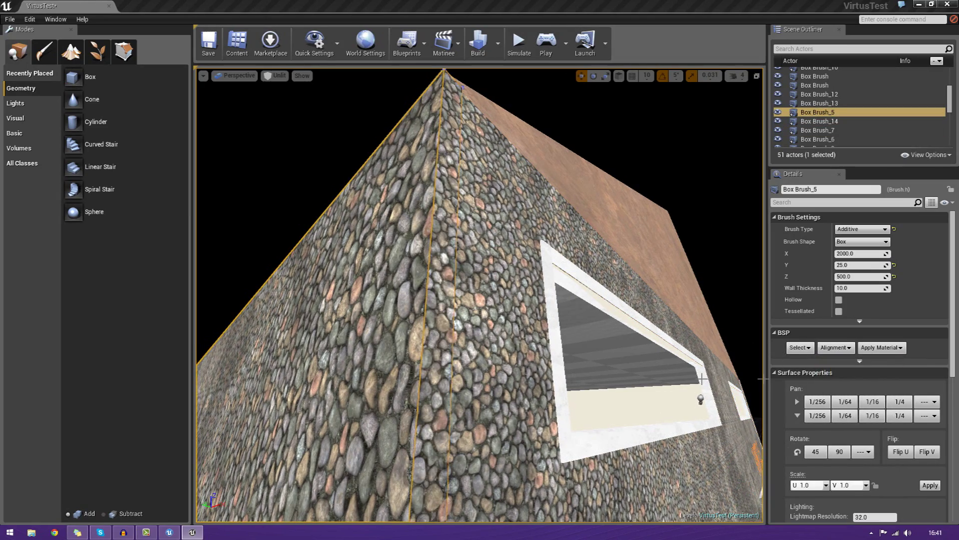
{"action": "left_click", "coordinate": [842, 349]}
{"action": "left_click", "coordinate": [848, 371]}
- Try the fit surface alignment on the cobblestone front wall and inspect it around the VIRTUS EDUCATION sign
{"action": "mouse_move", "coordinate": [607, 197]}
{"action": "right_mouse_down"}
{"action": "mouse_move", "coordinate": [594, 185]}
{"action": "mouse_move", "coordinate": [589, 200]}
{"action": "right_mouse_up"}
{"action": "right_click_drag", "start_coordinate": [399, 380], "coordinate": [480, 365]}
{"action": "mouse_move", "coordinate": [623, 334]}
{"action": "right_mouse_down"}
{"action": "mouse_move", "coordinate": [564, 325]}
{"action": "mouse_move", "coordinate": [630, 333]}
{"action": "right_mouse_up"}
{"action": "left_click", "coordinate": [624, 333]}
{"action": "right_click_drag", "start_coordinate": [656, 422], "coordinate": [665, 420]}
{"action": "left_click", "coordinate": [836, 347]}
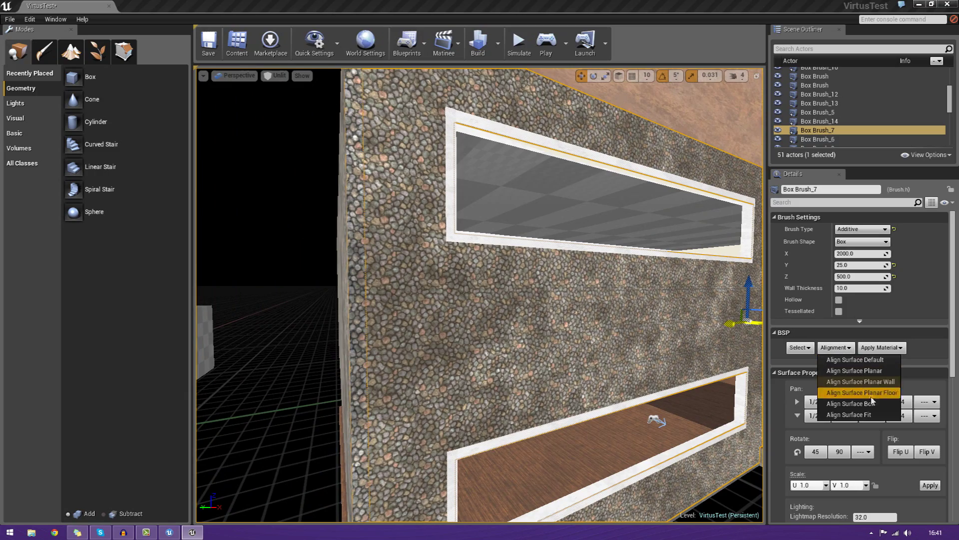
{"action": "left_click", "coordinate": [874, 415]}
{"action": "right_click_drag", "start_coordinate": [664, 350], "coordinate": [734, 320]}
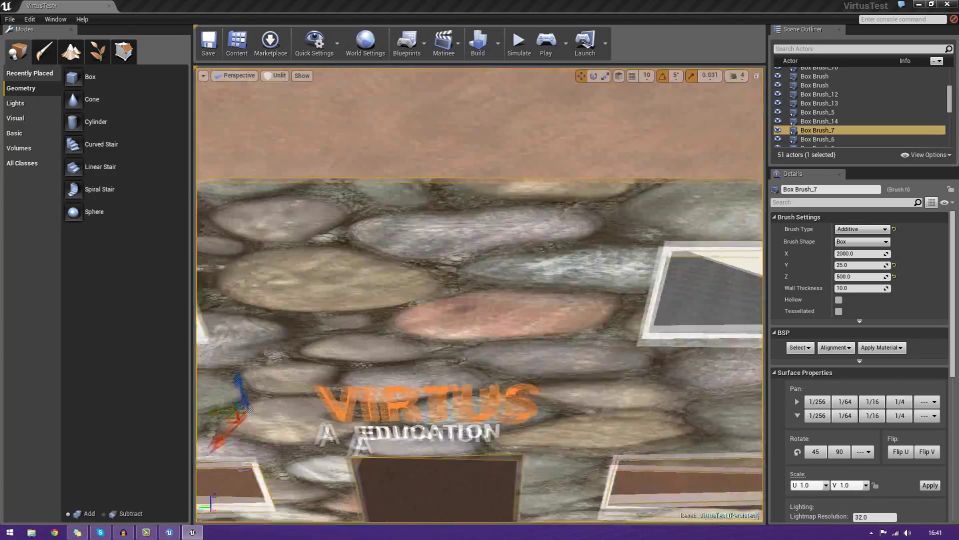
{"action": "right_click_drag", "start_coordinate": [480, 295], "coordinate": [390, 295]}
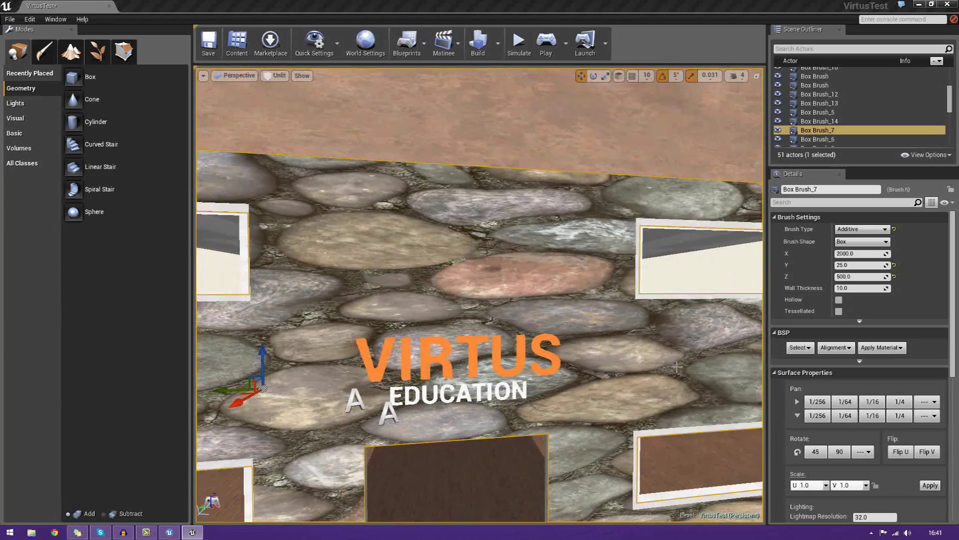
- Try the box surface alignment on the cobblestone front wall
{"action": "left_click", "coordinate": [835, 347]}
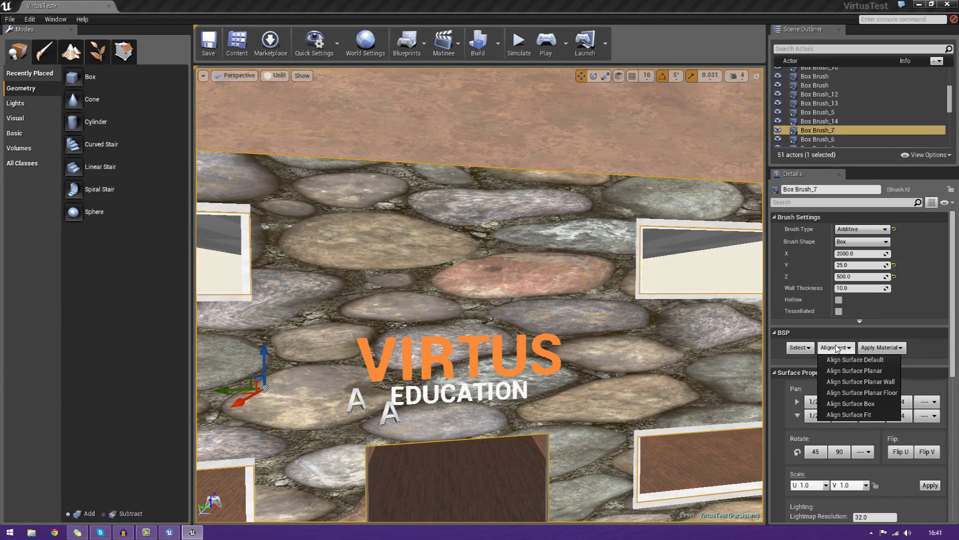
{"action": "left_click", "coordinate": [852, 404]}
{"action": "right_click_drag", "start_coordinate": [650, 350], "coordinate": [624, 345]}
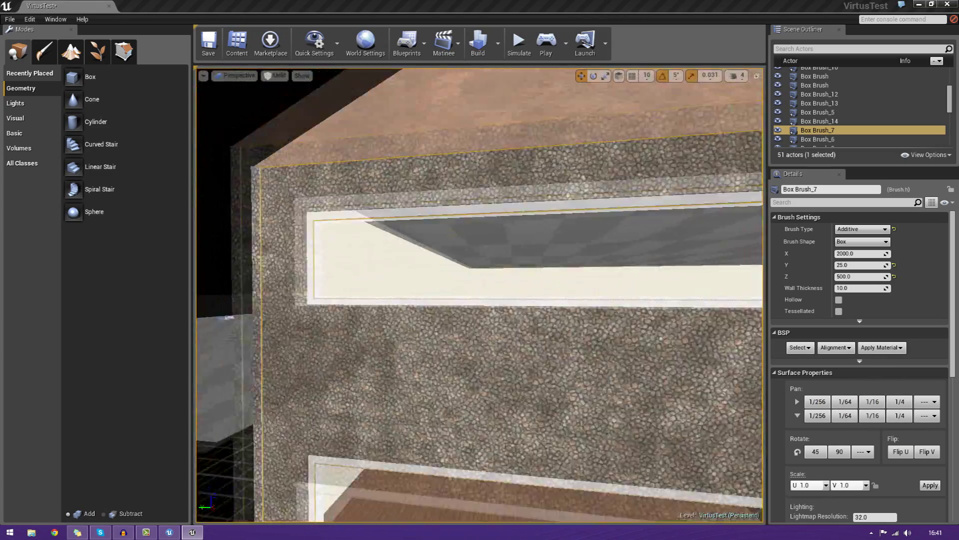
- Return the front wall to planar surface alignment and compare its stones with the adjoining side wall
{"action": "left_click", "coordinate": [836, 347]}
{"action": "left_click", "coordinate": [854, 361]}
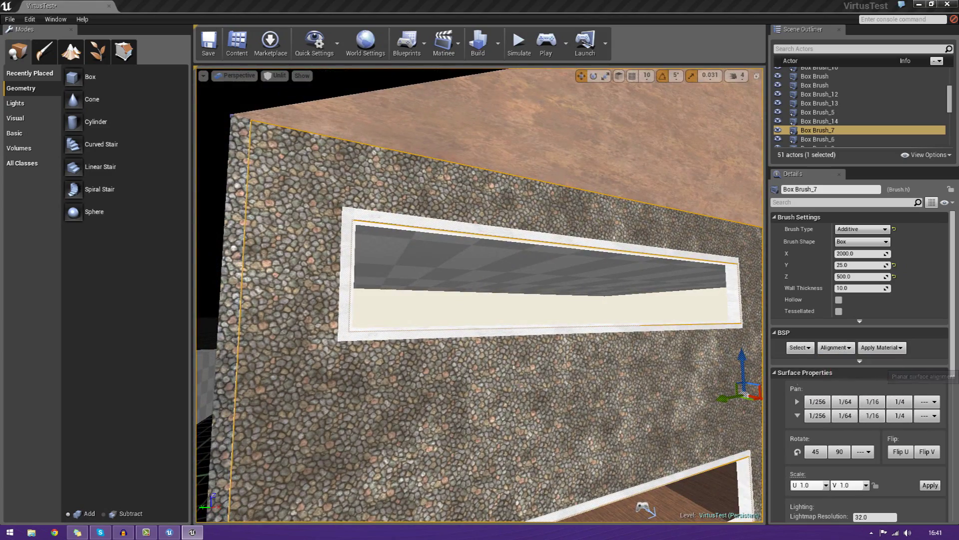
{"action": "left_click", "coordinate": [270, 384]}
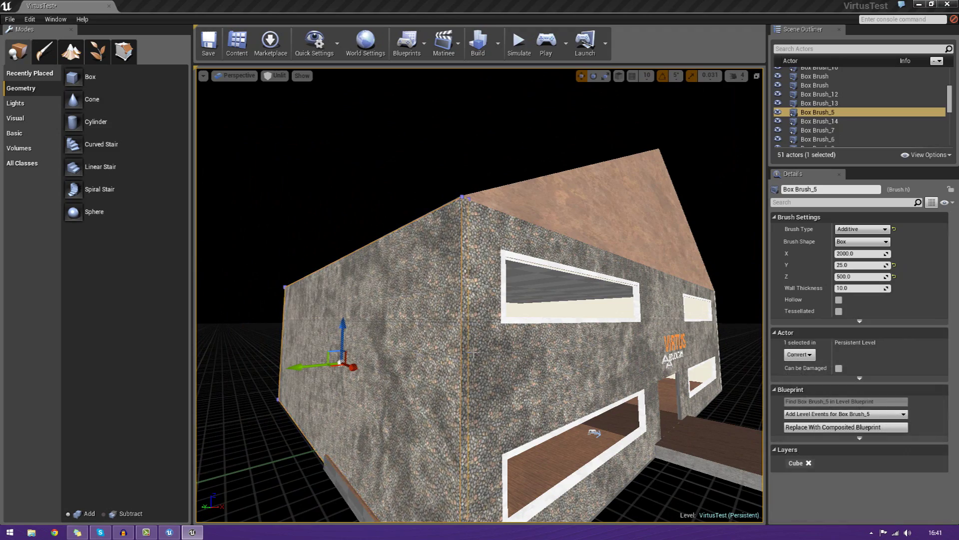
{"action": "left_click", "coordinate": [498, 349]}
{"action": "left_click", "coordinate": [831, 348]}
{"action": "left_click", "coordinate": [827, 369]}
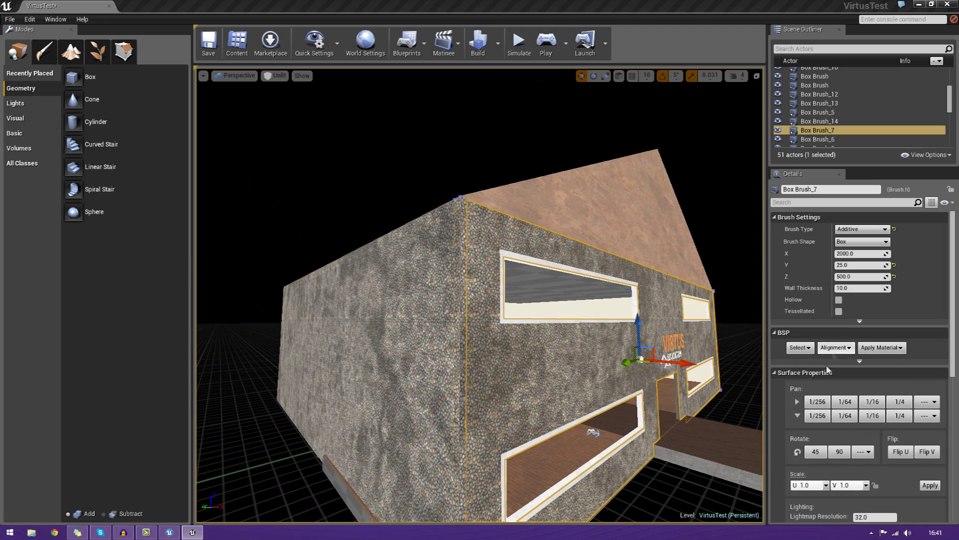
- Inspect the cobblestone front wall around the VIRTUS EDUCATION sign and review the brush's surface, lighting and actor properties
{"action": "right_click_drag", "start_coordinate": [480, 294], "coordinate": [449, 290]}
{"action": "scroll", "coordinate": [480, 295], "scroll_direction": "down", "scroll_amount": 5}
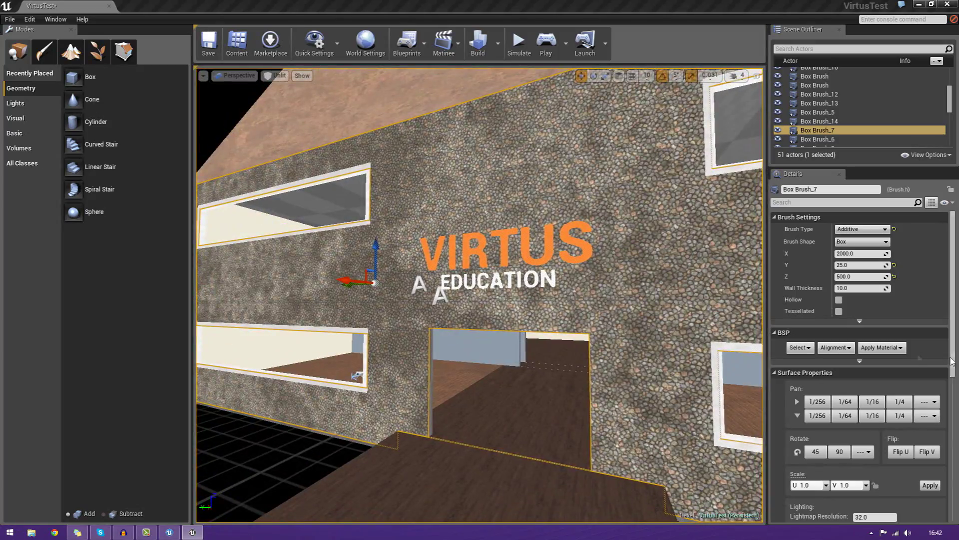
{"action": "scroll", "coordinate": [952, 361], "scroll_direction": "down", "scroll_amount": 4}
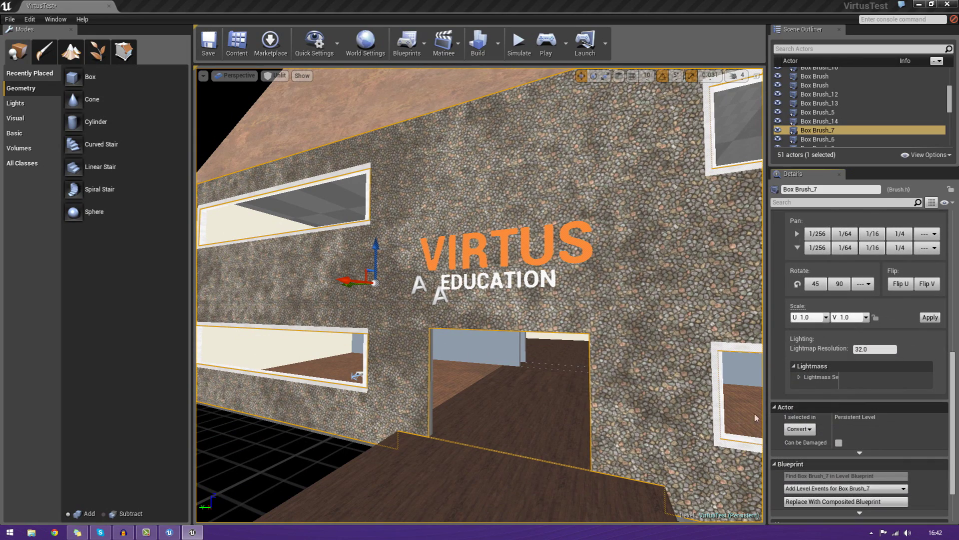
{"action": "right_click_drag", "start_coordinate": [756, 418], "coordinate": [802, 386]}
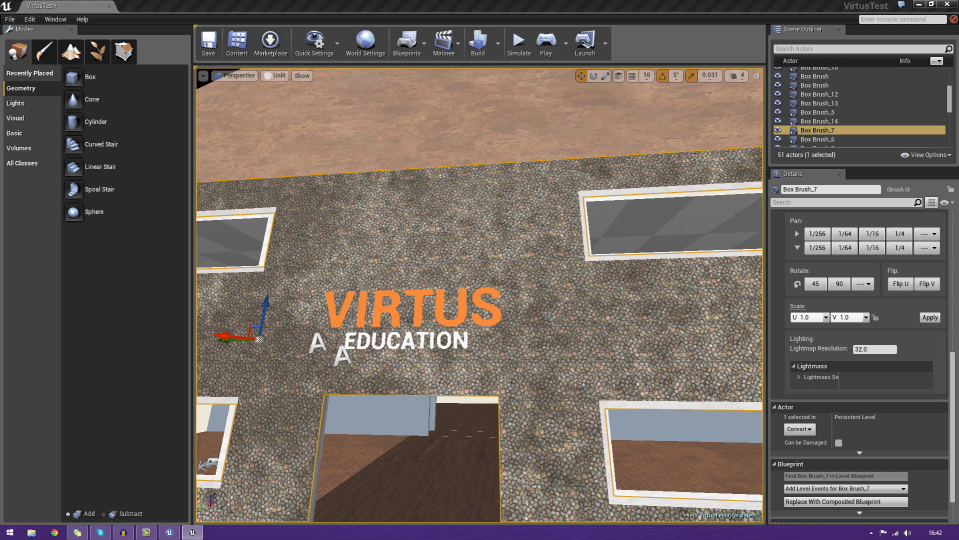
{"action": "right_click_drag", "start_coordinate": [480, 295], "coordinate": [478, 295]}
- Browse the project's Maps, Materials, Architecture, Animations, Character, Particles, Shapes and Textures content folders, look through the textures and close the Content Browser
{"action": "left_click", "coordinate": [242, 36]}
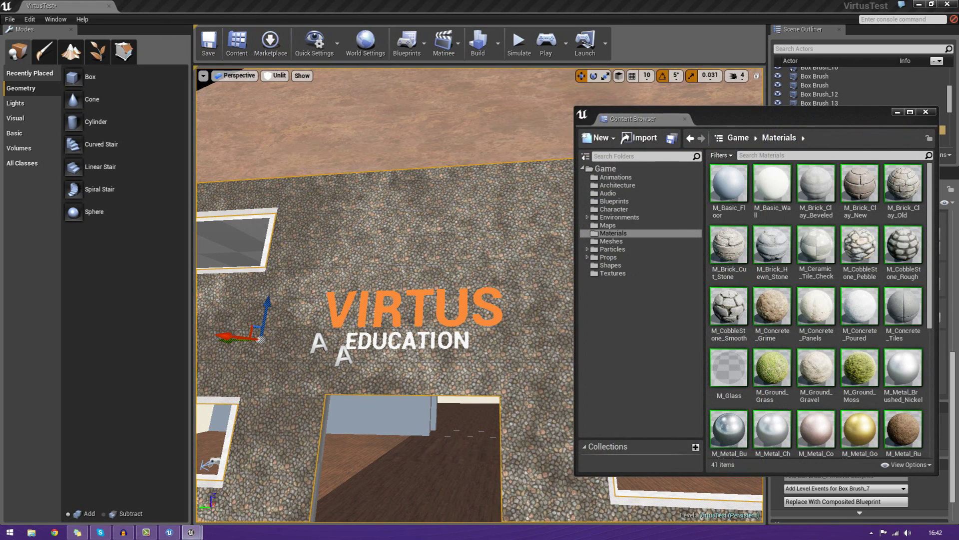
{"action": "left_click", "coordinate": [620, 225]}
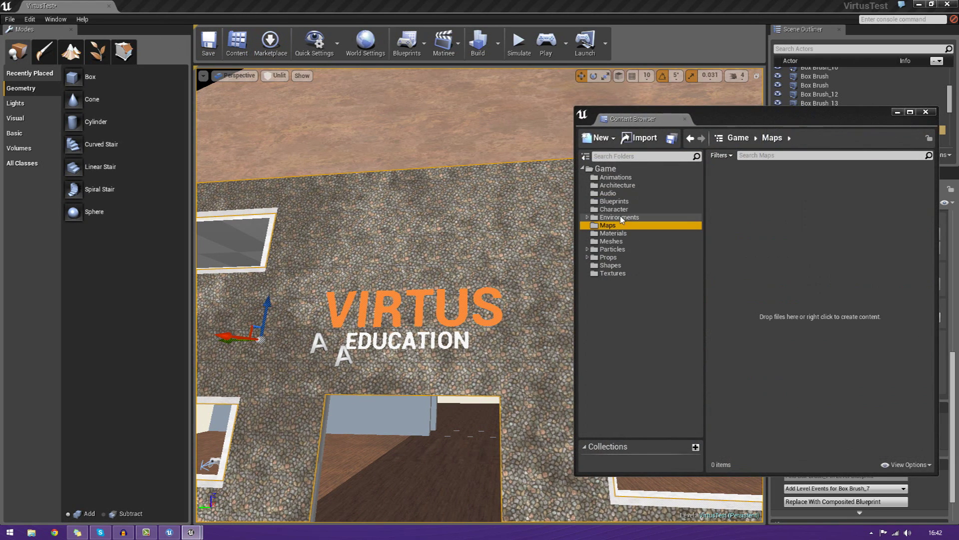
{"action": "left_click", "coordinate": [617, 233]}
{"action": "left_click", "coordinate": [623, 186]}
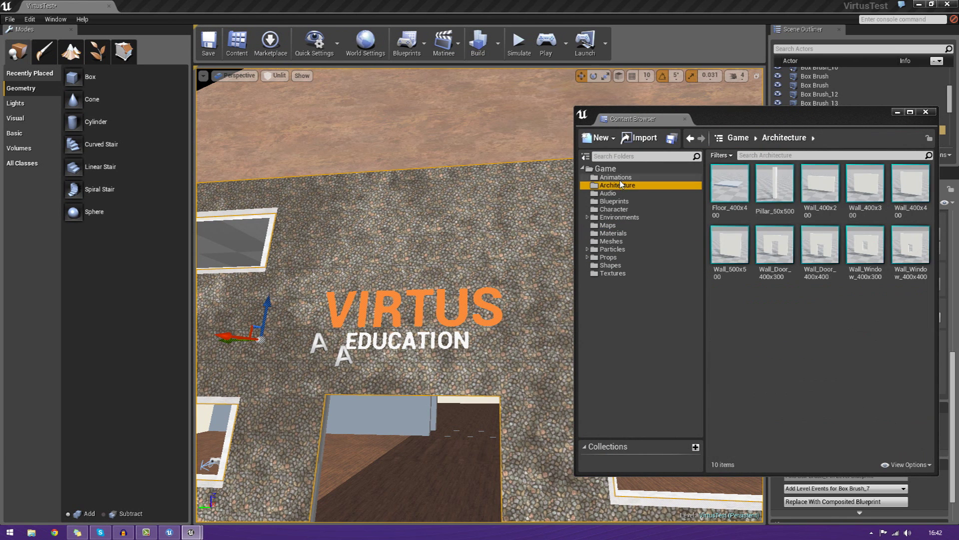
{"action": "left_click", "coordinate": [623, 178]}
{"action": "left_click", "coordinate": [631, 210]}
{"action": "left_click", "coordinate": [630, 250]}
{"action": "left_click", "coordinate": [630, 266]}
{"action": "left_click", "coordinate": [629, 273]}
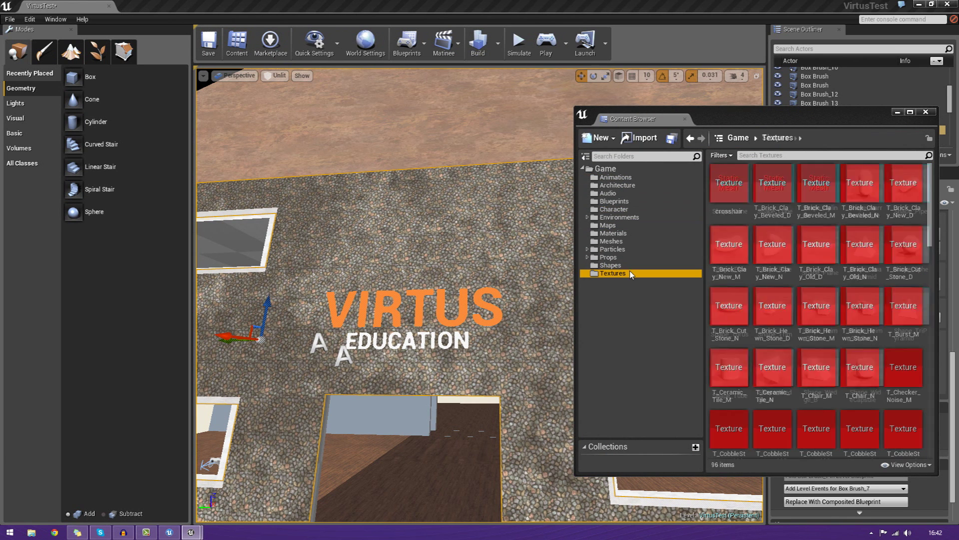
{"action": "left_click_drag", "start_coordinate": [929, 235], "coordinate": [932, 135]}
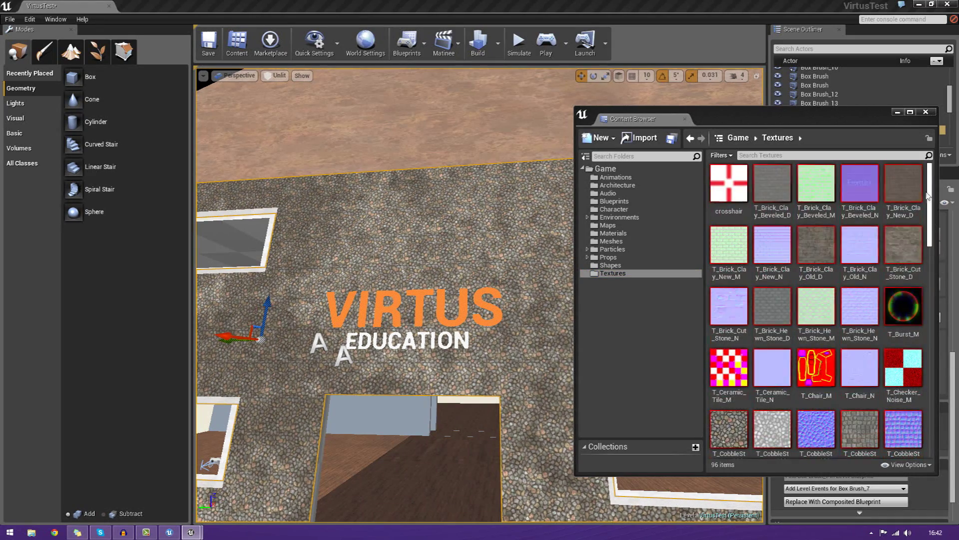
{"action": "left_click", "coordinate": [924, 113]}
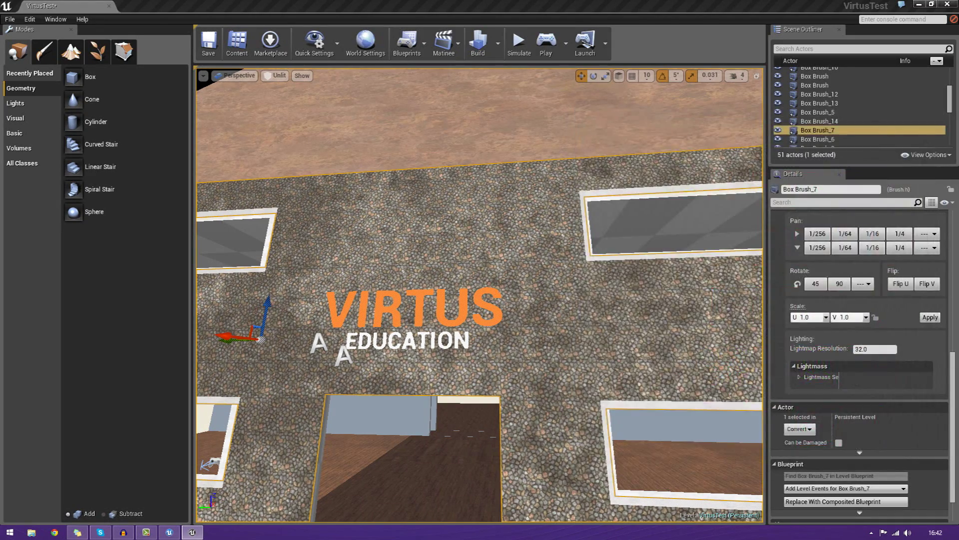
- Select the cobblestone front wall surface beside the VIRTUS EDUCATION sign
{"action": "left_click", "coordinate": [318, 343]}
{"action": "left_click", "coordinate": [583, 304]}
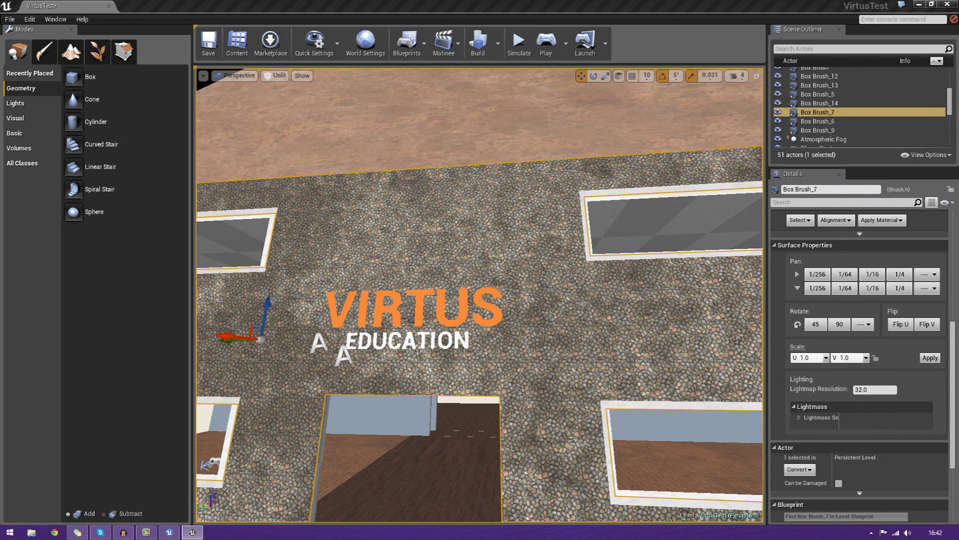